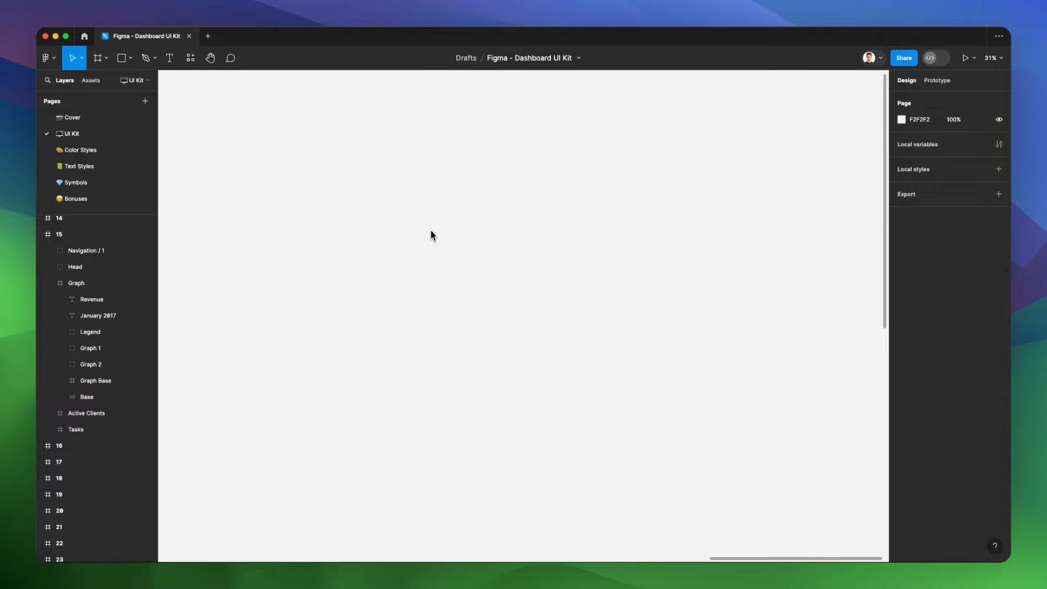
# Survey the numbered dashboard screens on the UI Kit page by zooming and panning across the canvas
pyautogui.keyDown('super'); pyautogui.scroll(-5, 437, 244); pyautogui.keyUp('super')
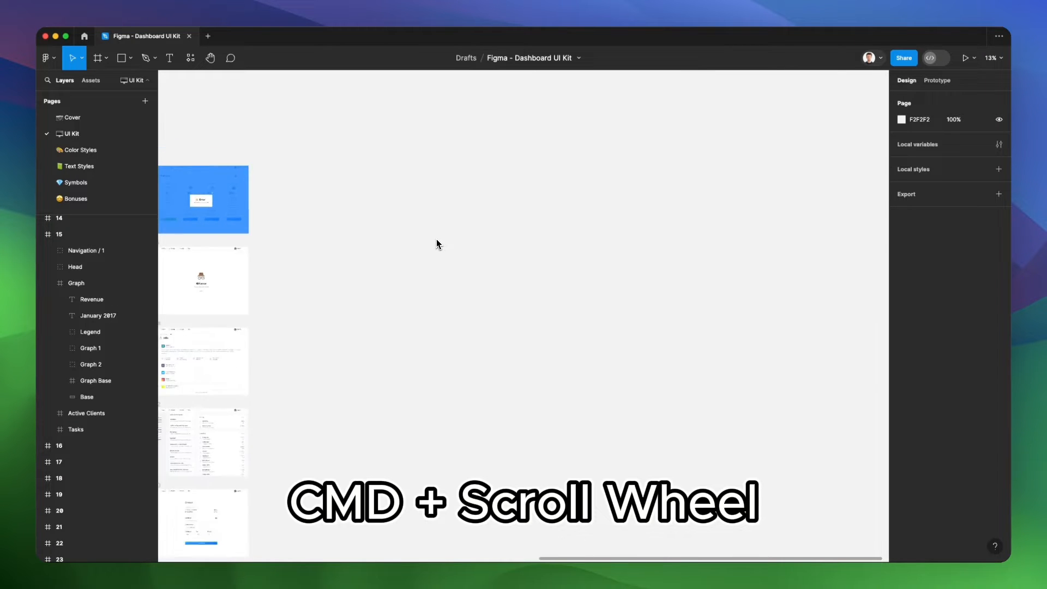
pyautogui.keyDown('super'); pyautogui.scroll(-4, 437, 244); pyautogui.keyUp('super')
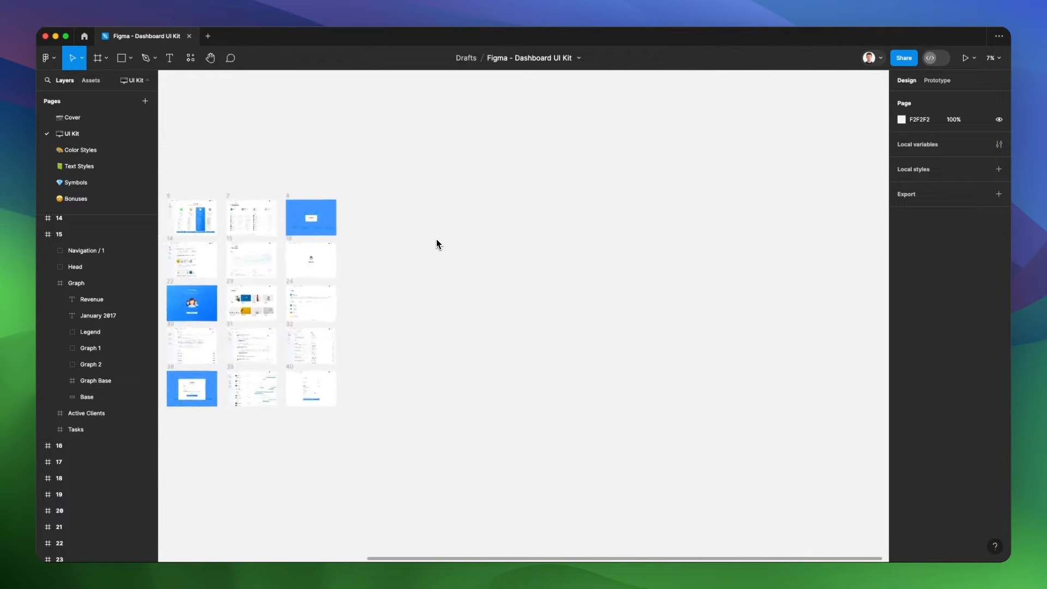
pyautogui.keyDown('super'); pyautogui.scroll(4, 437, 243); pyautogui.keyUp('super')
pyautogui.keyDown('super'); pyautogui.scroll(-2, 436, 243); pyautogui.keyUp('super')
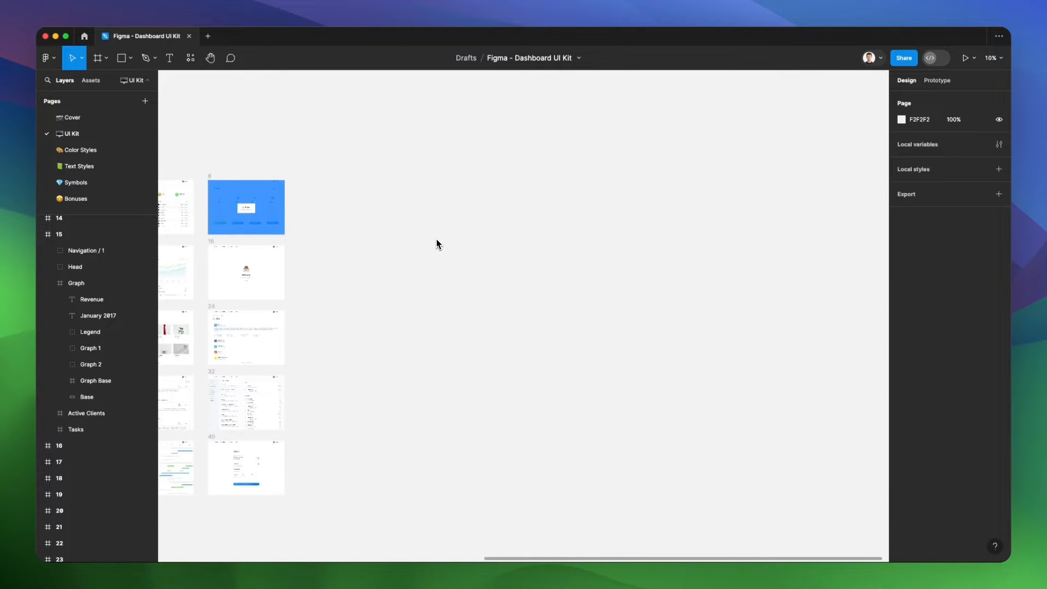
pyautogui.keyDown('super'); pyautogui.scroll(-2, 436, 244); pyautogui.keyUp('super')
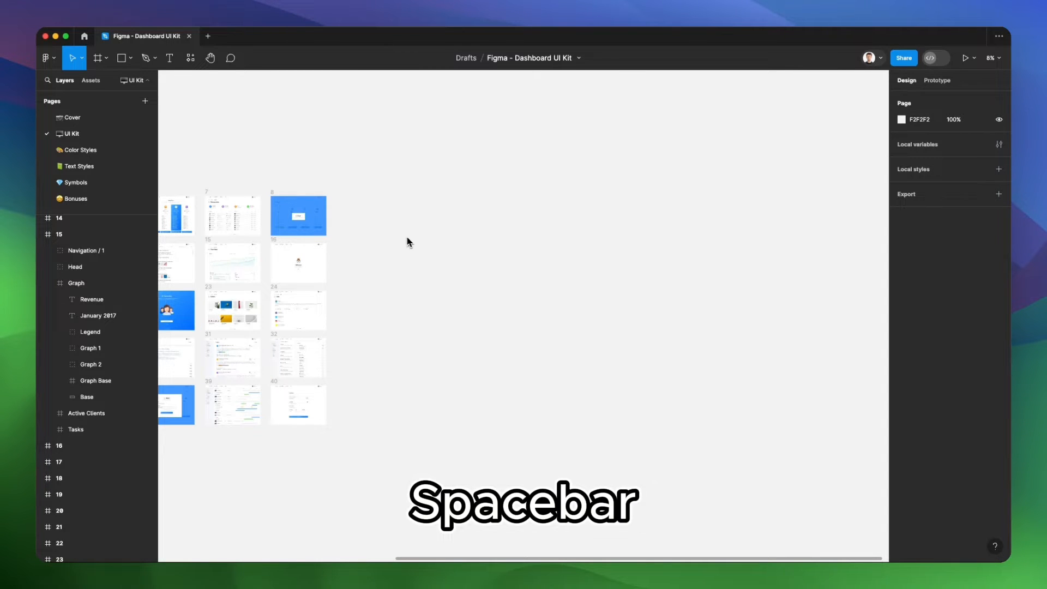
pyautogui.moveTo(407, 242); pyautogui.dragTo(790, 191)
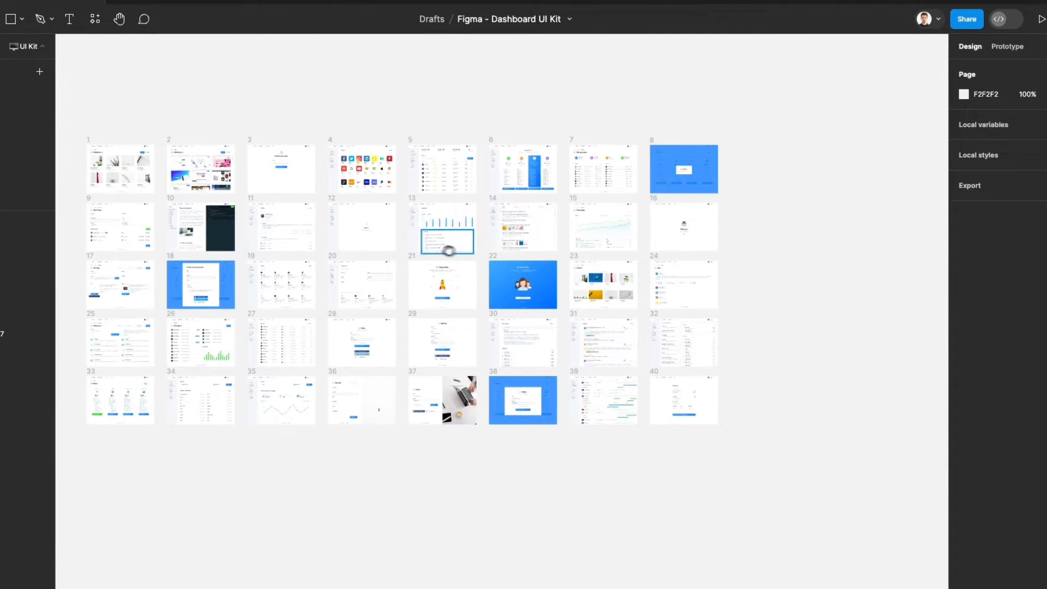
pyautogui.press('+')
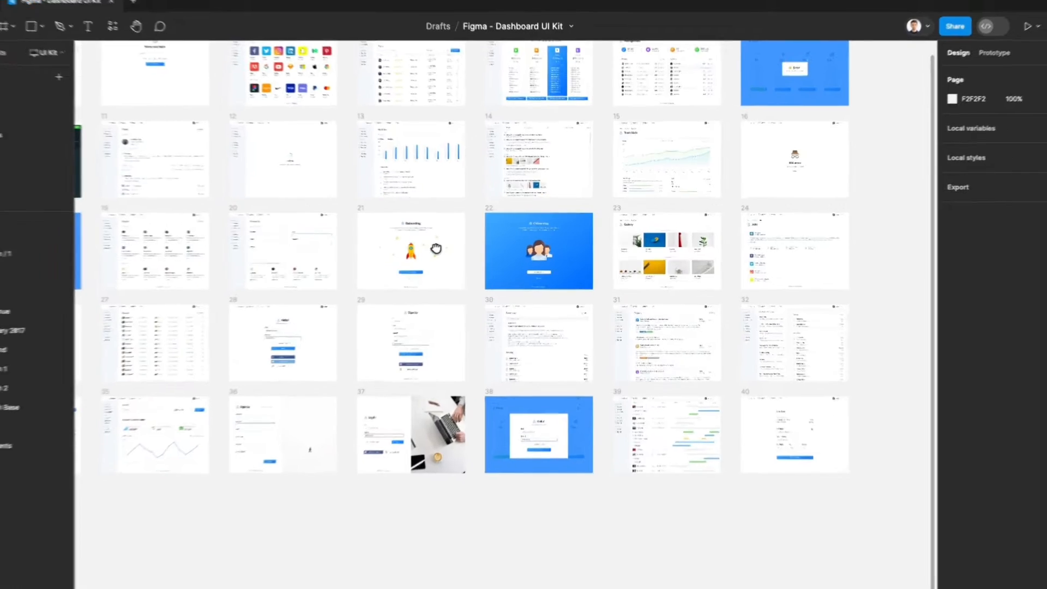
pyautogui.press('+')
pyautogui.press('-')
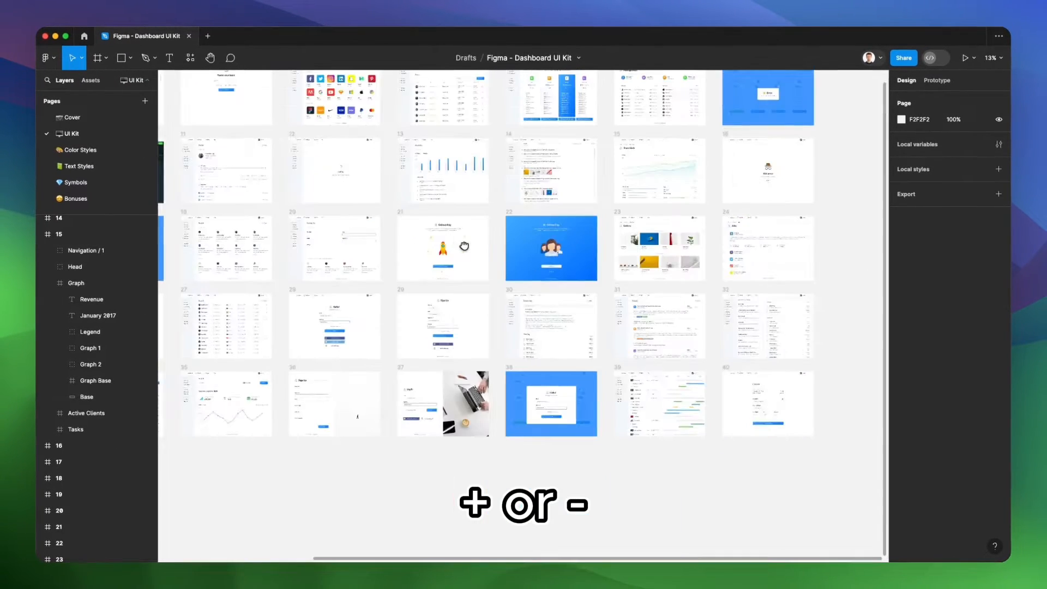
pyautogui.press('-')
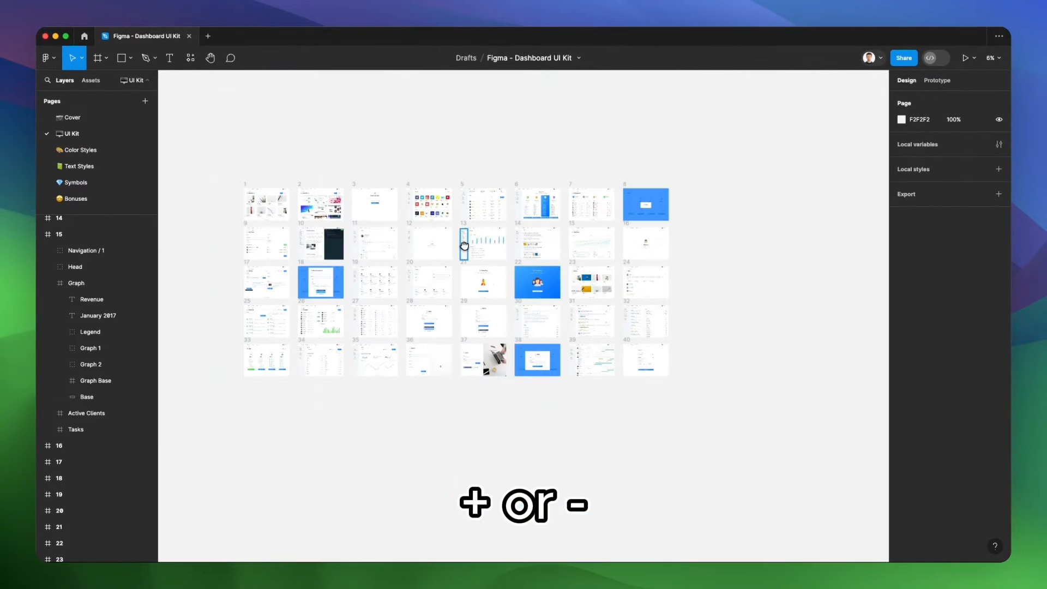
pyautogui.press('+')
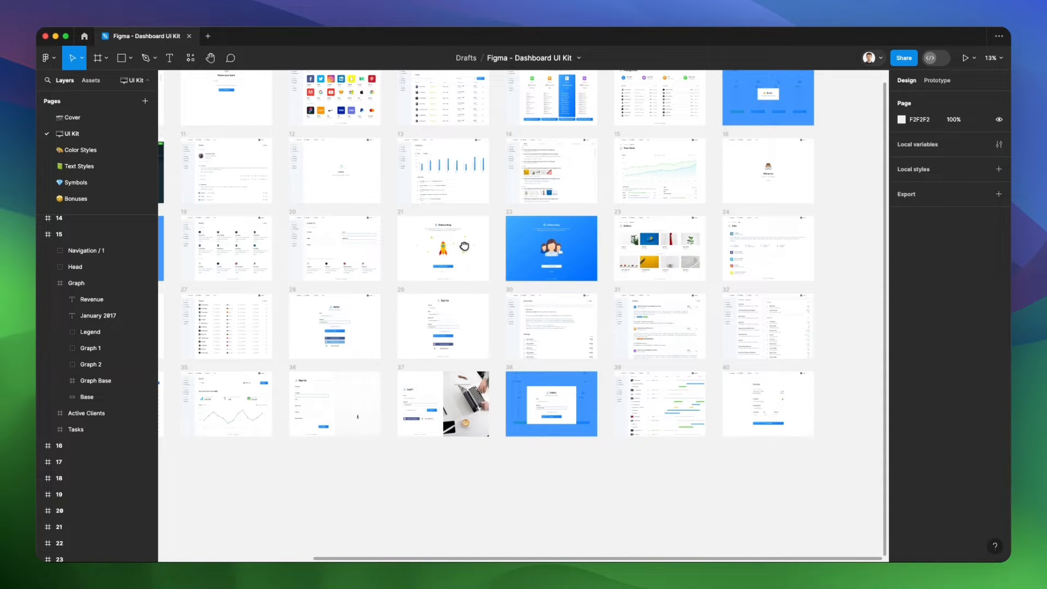
pyautogui.scroll(3, 464, 246)
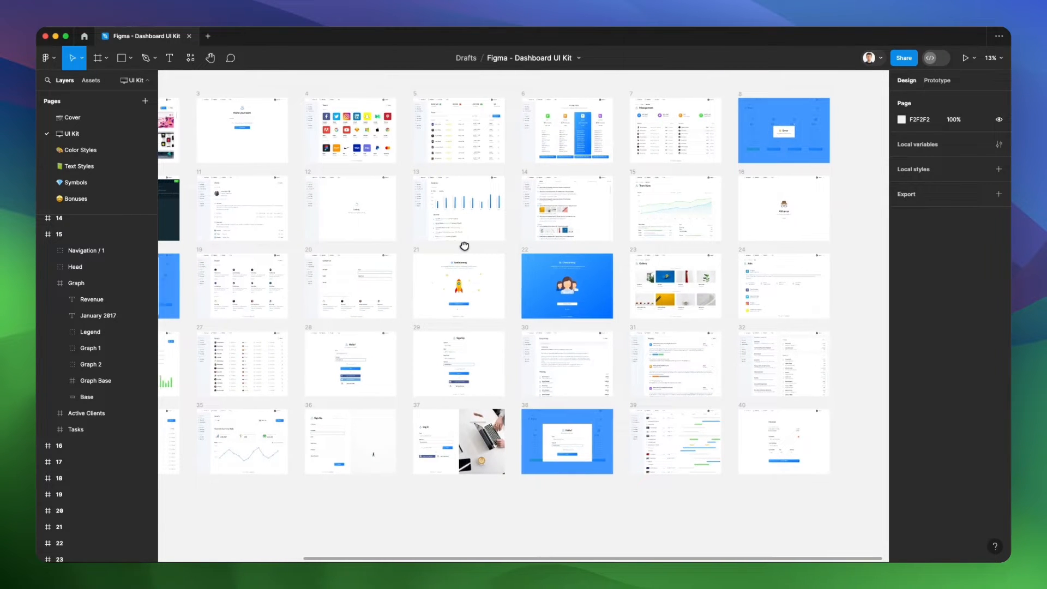
pyautogui.scroll(-3, 464, 246)
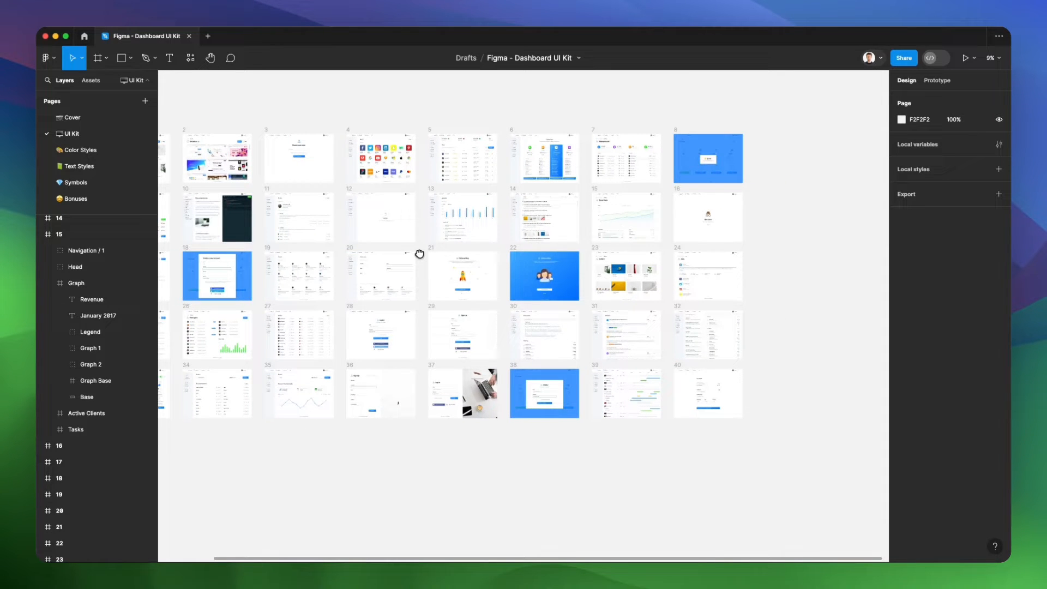
pyautogui.scroll(2, 419, 254)
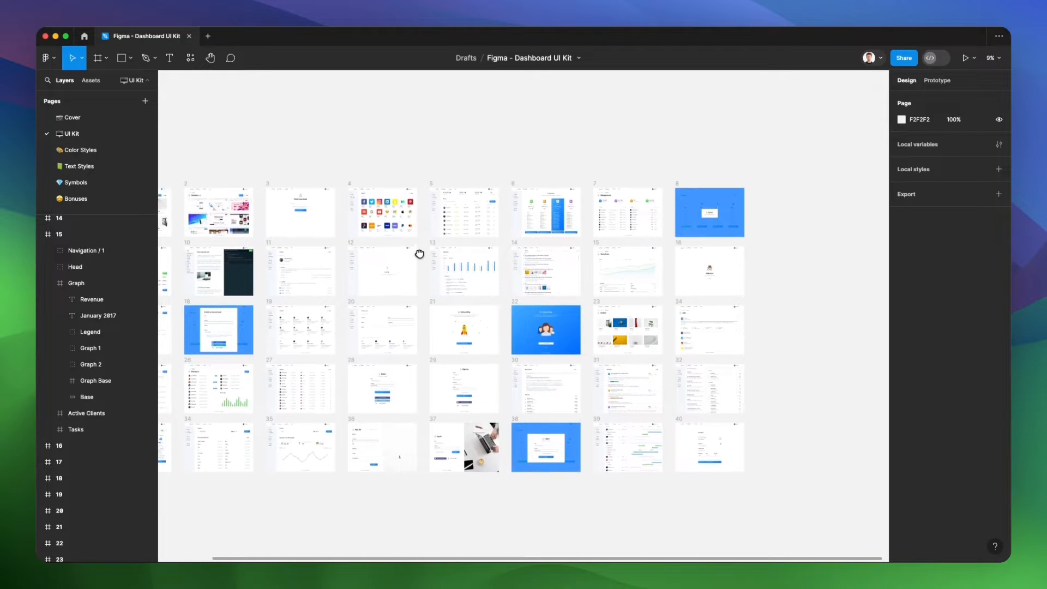
# Draw a new frame about 2714 × 1861 on an empty area of canvas beside the dashboard screens
pyautogui.hscroll(5, 419, 257)
pyautogui.hscroll(5, 604, 273)
pyautogui.scroll(6, 526, 271)
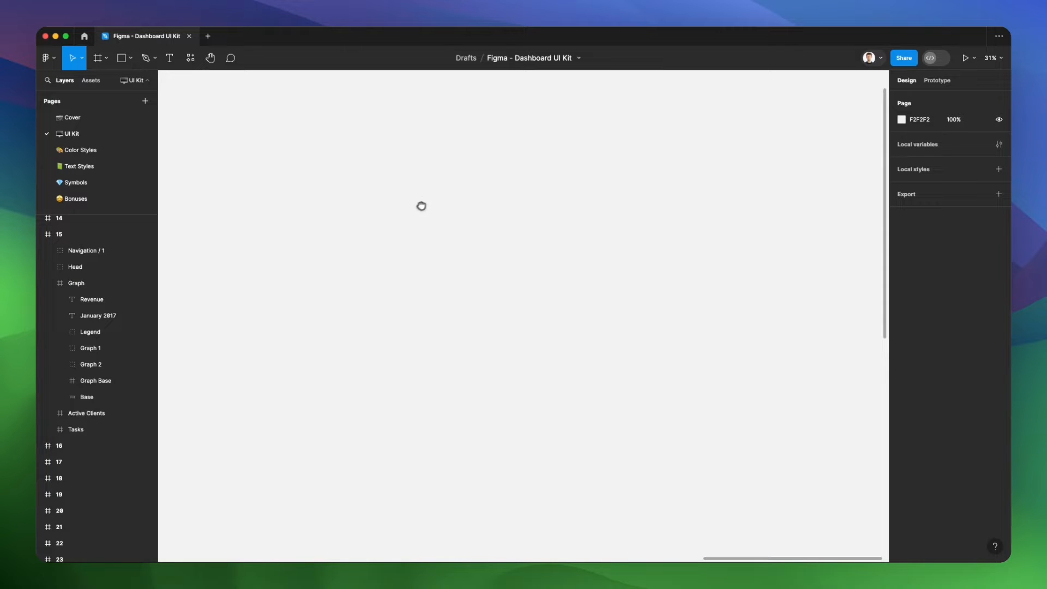
pyautogui.click(99, 65)
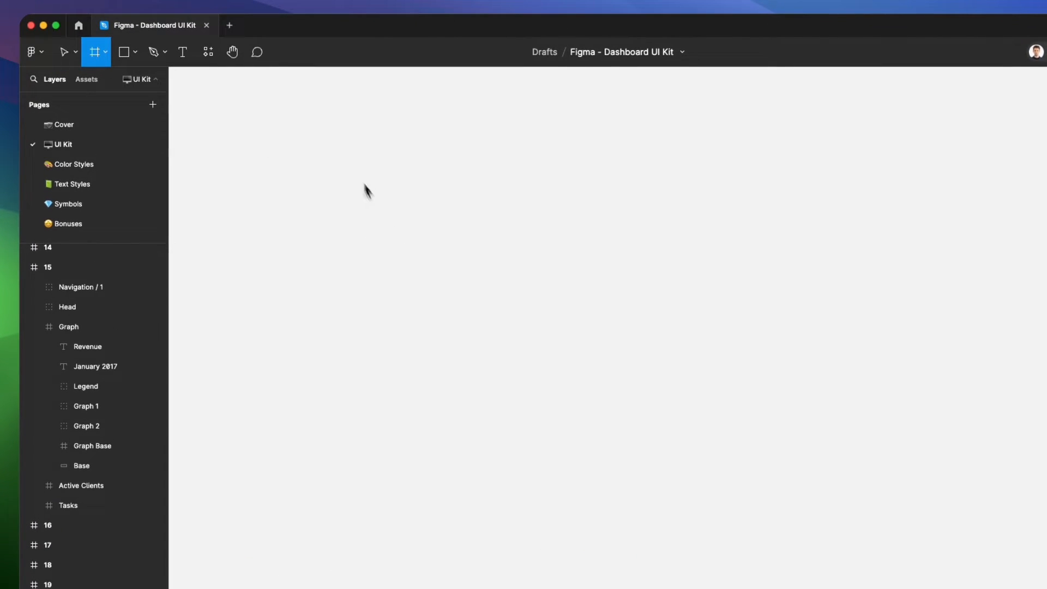
pyautogui.moveTo(341, 138); pyautogui.dragTo(682, 447)
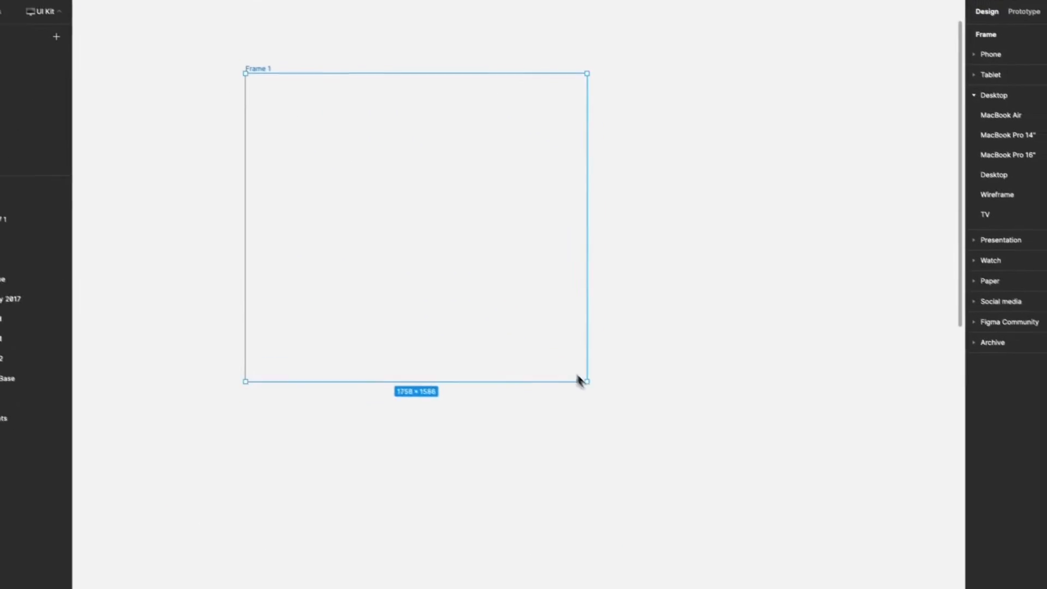
pyautogui.moveTo(579, 376); pyautogui.dragTo(731, 430)
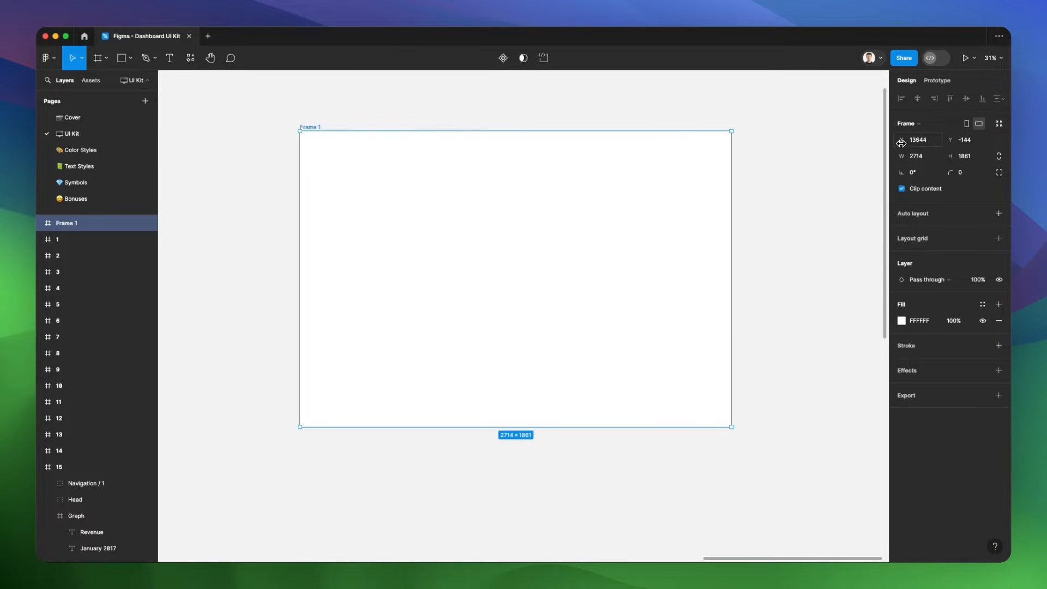
# Shift the new frame horizontally to X position 13660
pyautogui.moveTo(901, 143); pyautogui.dragTo(740, 145)
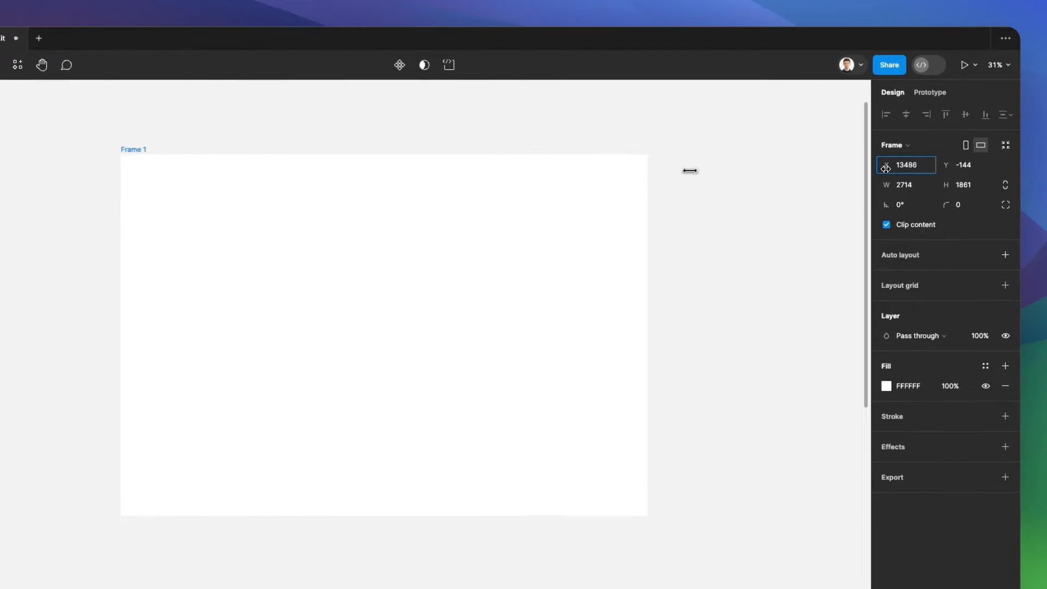
pyautogui.moveTo(690, 170); pyautogui.dragTo(908, 171)
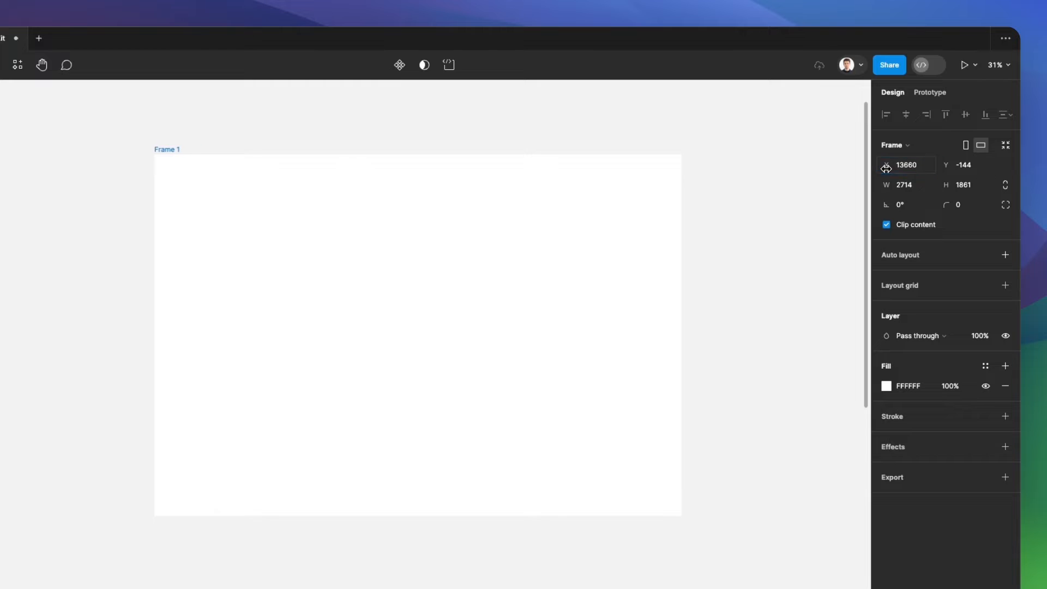
pyautogui.click(905, 166)
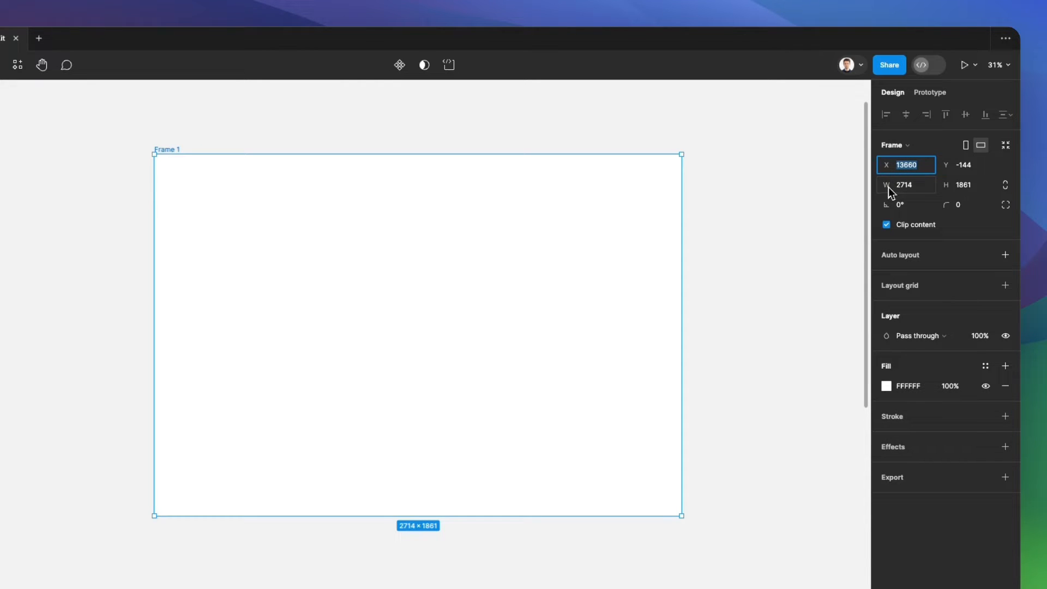
# Set the frame's width to 1000
pyautogui.moveTo(885, 186); pyautogui.dragTo(956, 188)
pyautogui.click(926, 188)
pyautogui.doubleClick(916, 188)
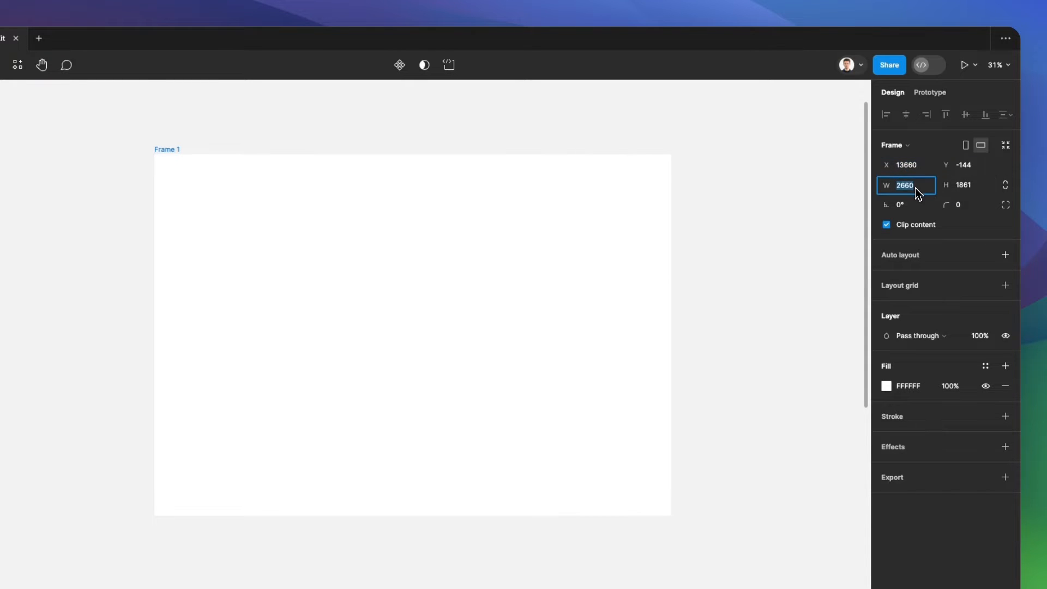
pyautogui.write('1')
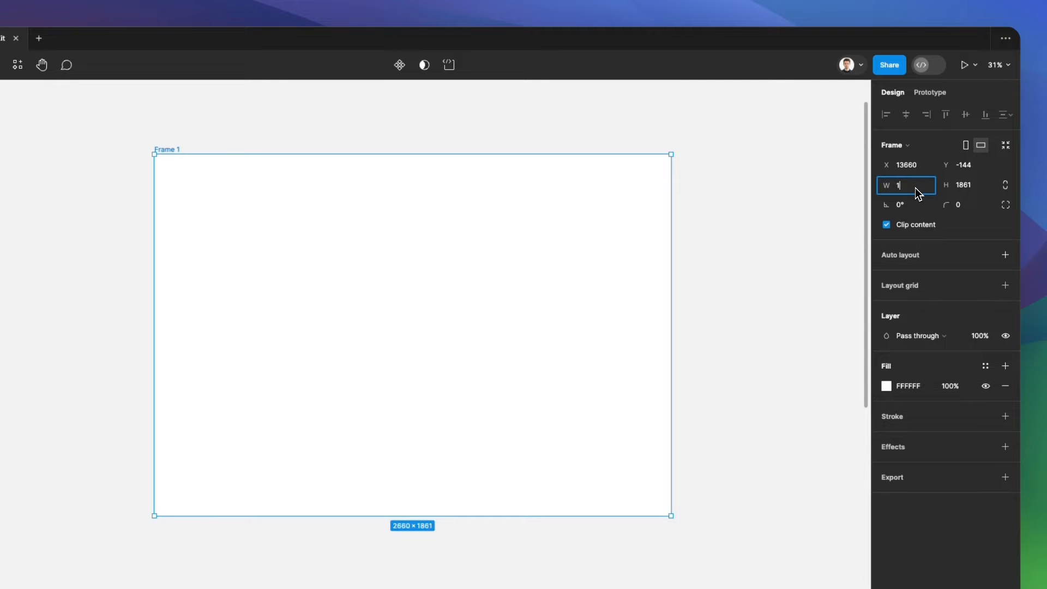
pyautogui.write('000')
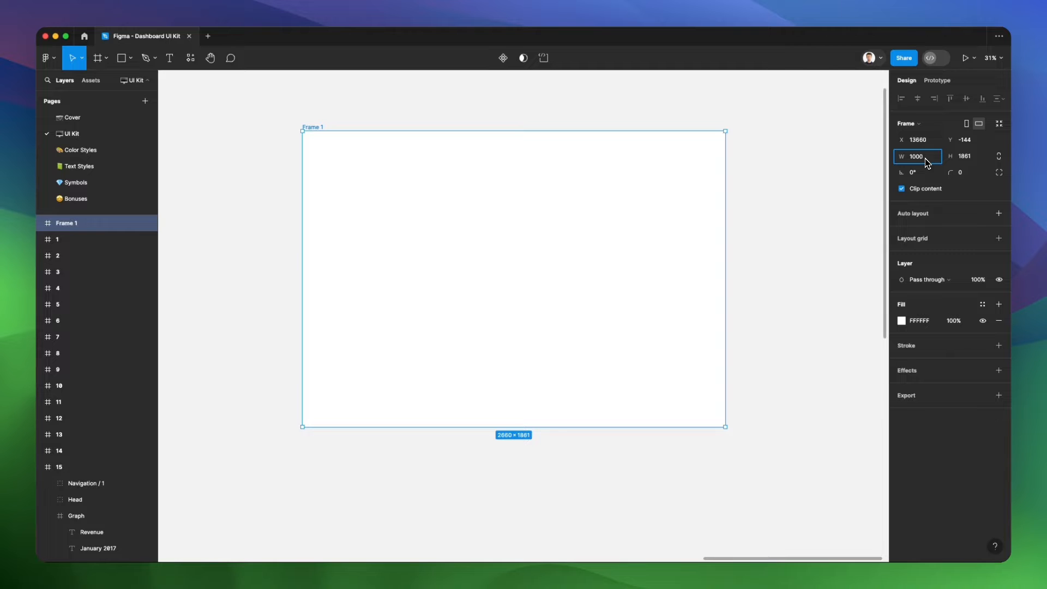
pyautogui.press('Return')
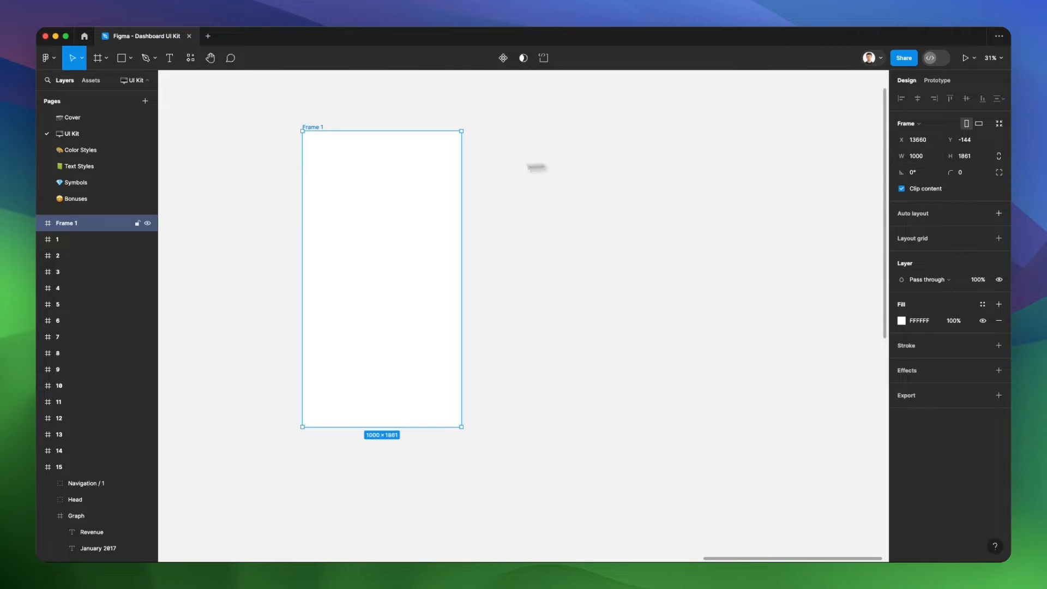
# Set the frame's height to 1000
pyautogui.scroll(3, 337, 155)
pyautogui.click(968, 157)
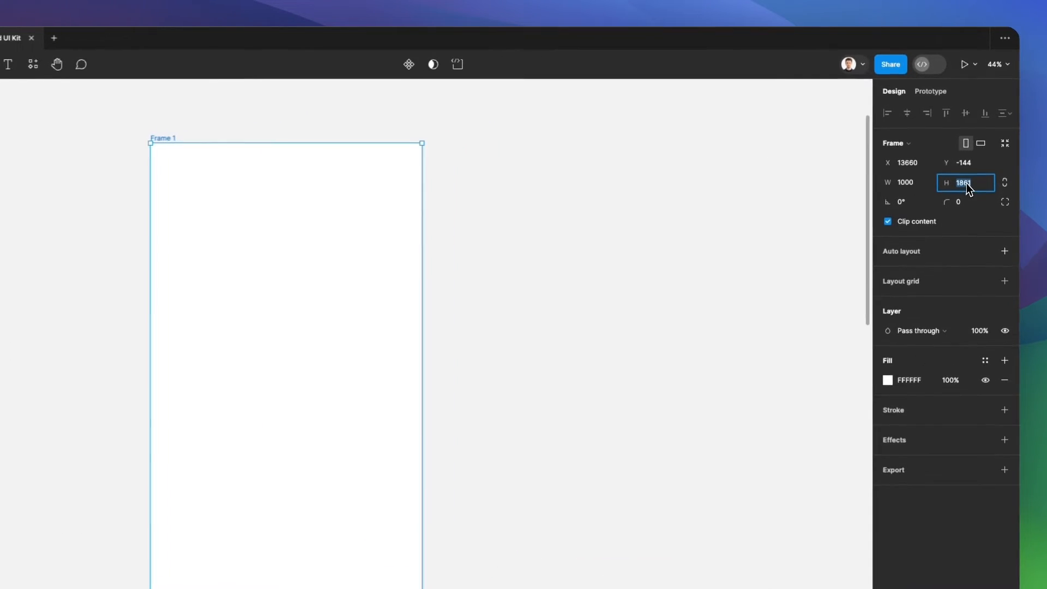
pyautogui.write('1000')
pyautogui.press('Return')
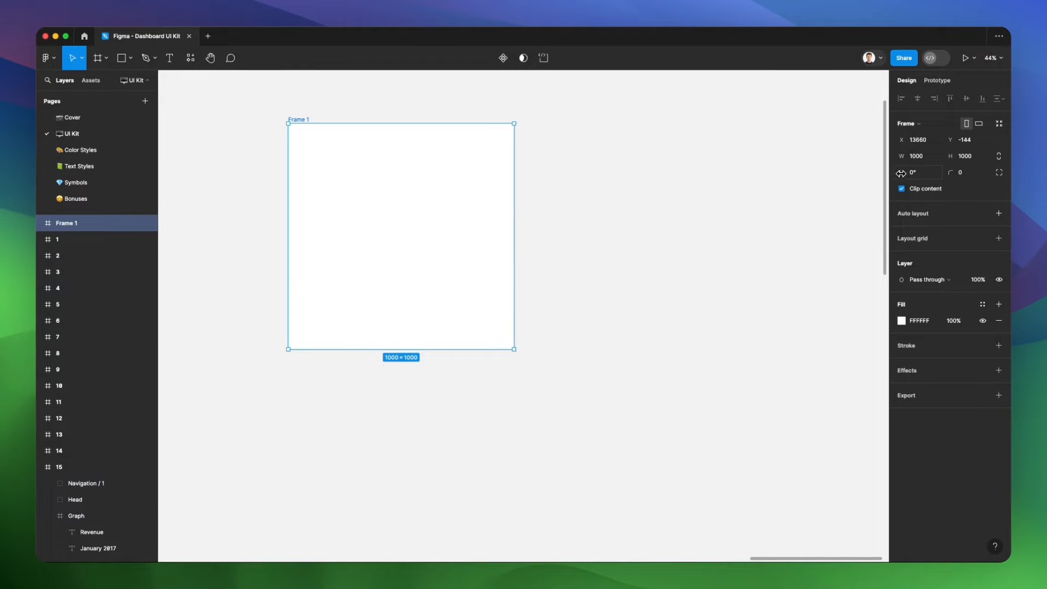
pyautogui.moveTo(900, 173)
pyautogui.mouseDown()
pyautogui.moveTo(944, 169)
pyautogui.moveTo(856, 180)
pyautogui.moveTo(883, 184)
pyautogui.mouseUp()
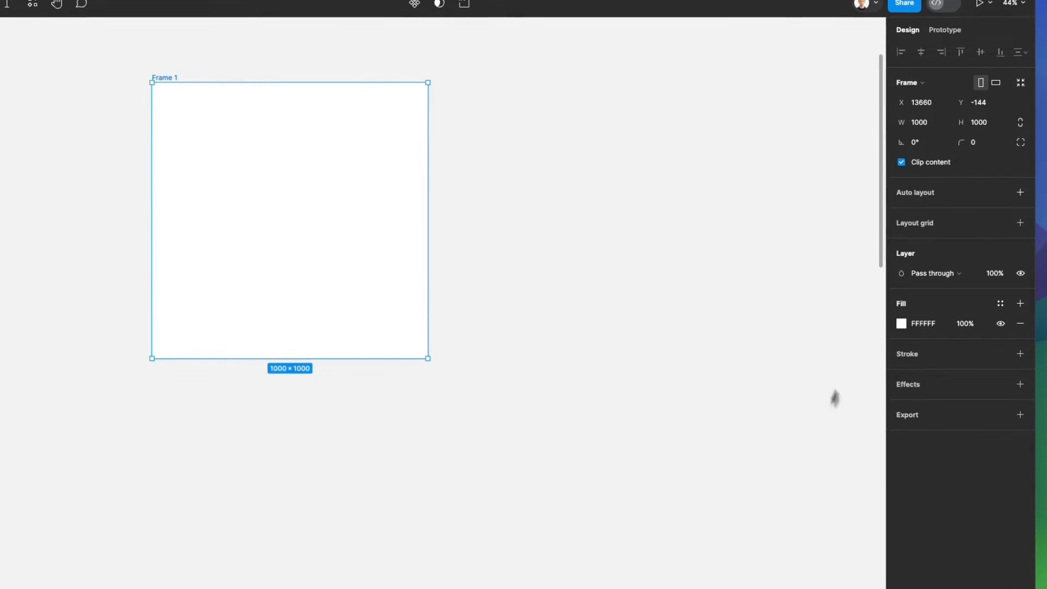
# Open the frame's fill color picker beside the frame and change the solid fill to purple 9205E8
pyautogui.click(901, 323)
pyautogui.moveTo(823, 257); pyautogui.dragTo(716, 139)
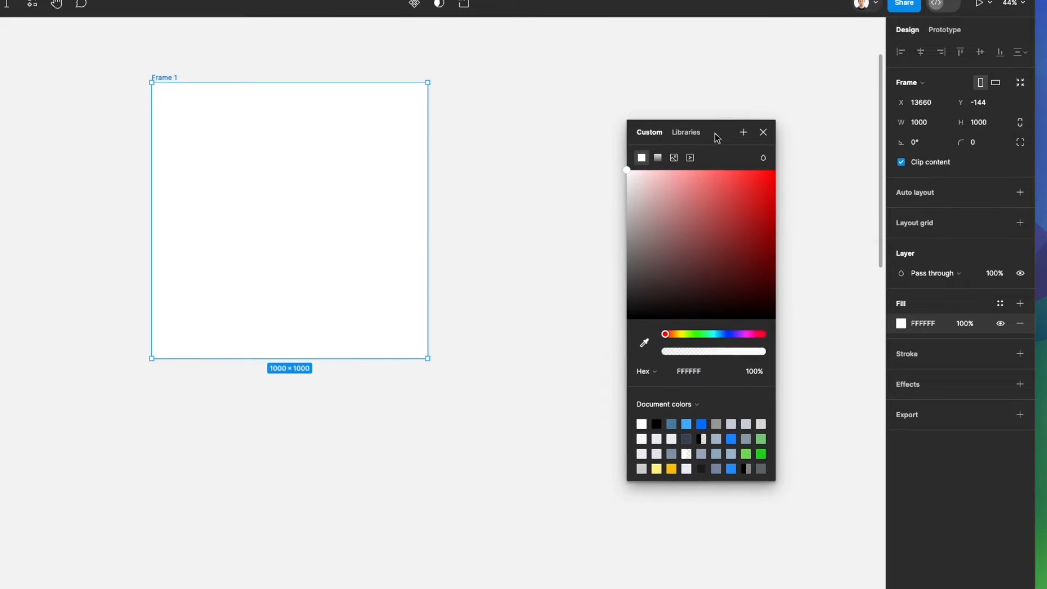
pyautogui.moveTo(639, 191); pyautogui.dragTo(770, 183)
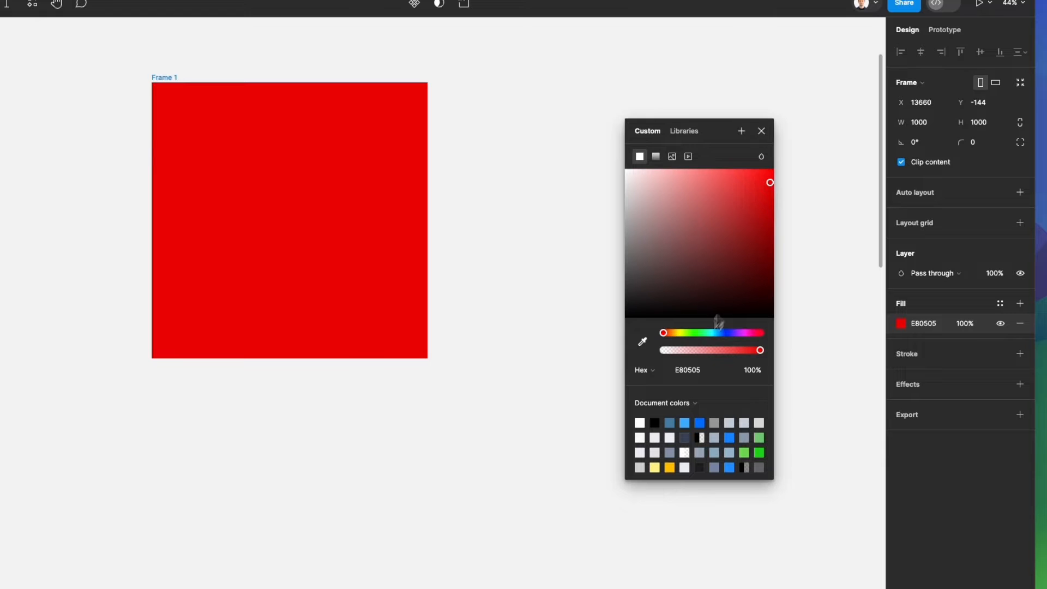
pyautogui.moveTo(676, 340); pyautogui.dragTo(740, 339)
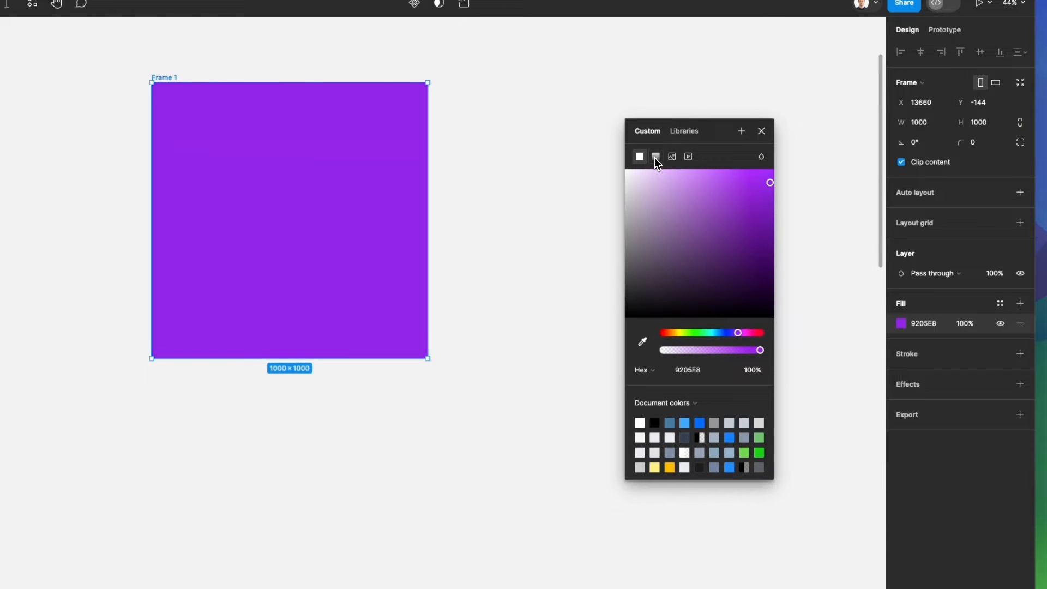
# Try a linear gradient fill from purple to fully opaque blue 3300FF, and return the frame to a solid fill
pyautogui.click(655, 157)
pyautogui.click(762, 210)
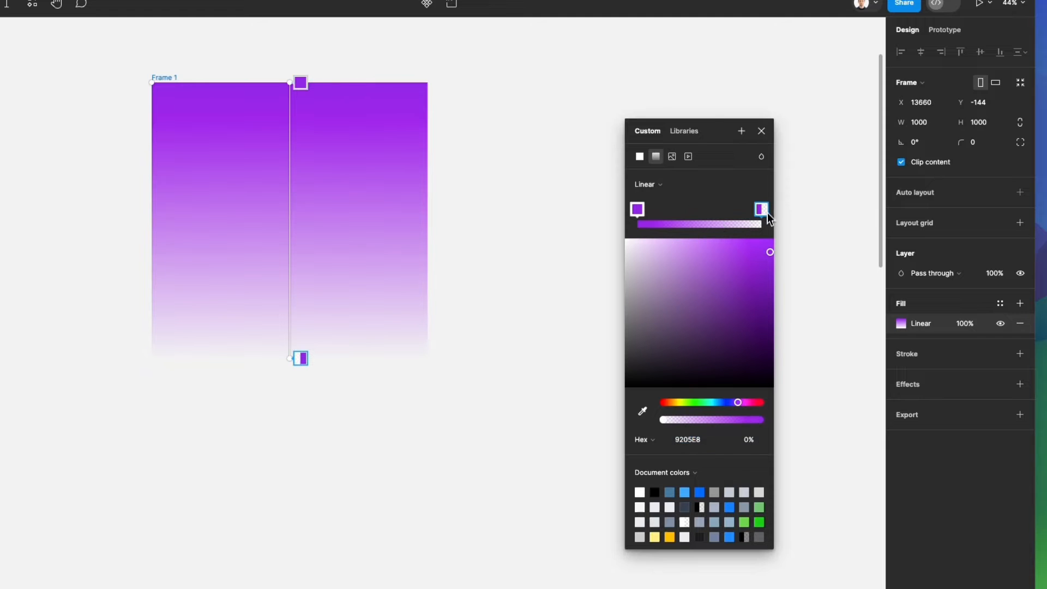
pyautogui.click(731, 402)
pyautogui.moveTo(716, 321); pyautogui.dragTo(791, 233)
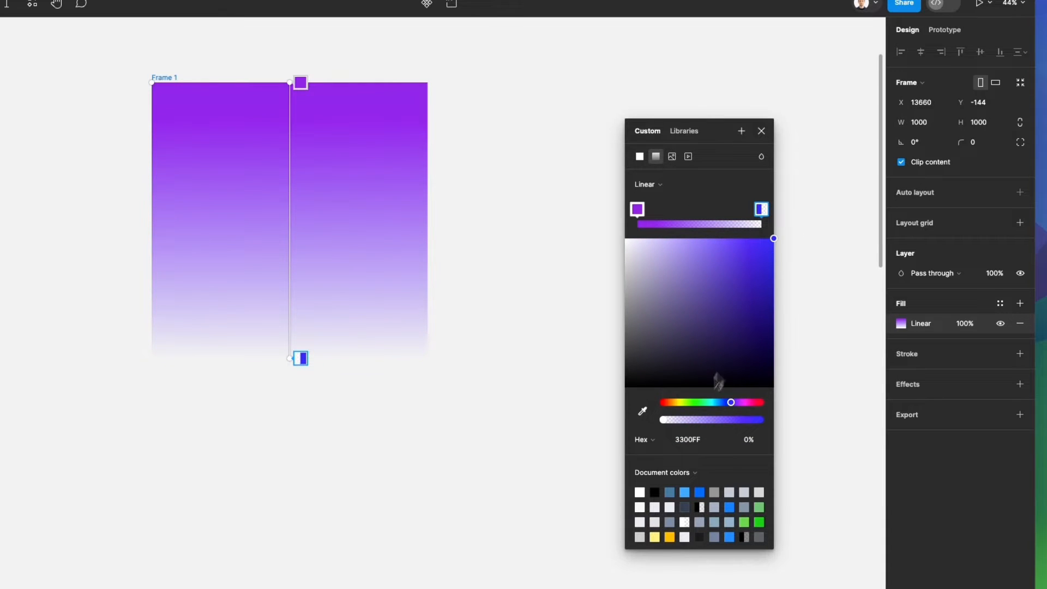
pyautogui.click(761, 420)
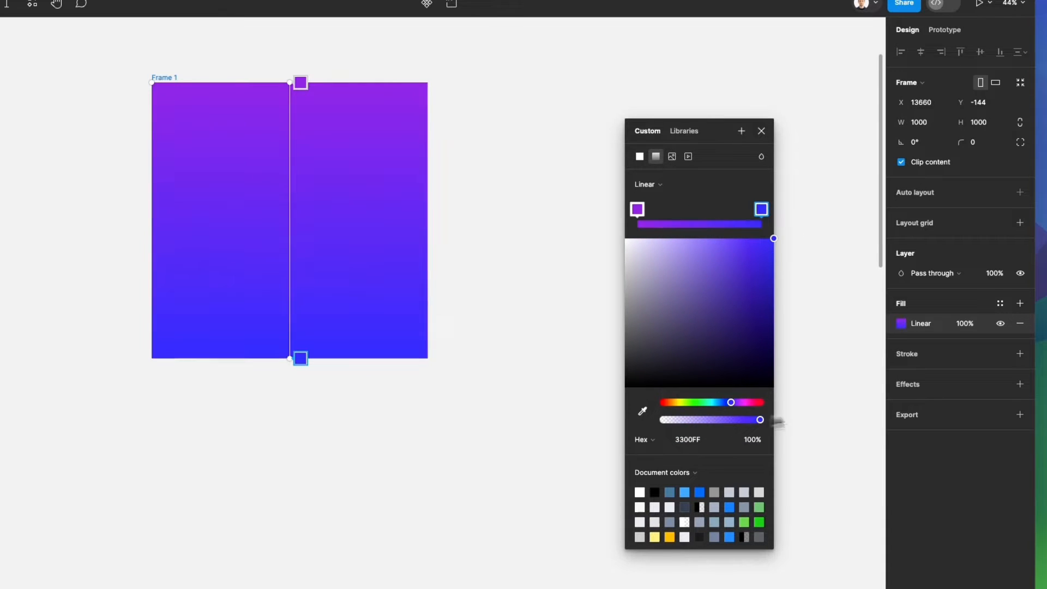
pyautogui.click(639, 157)
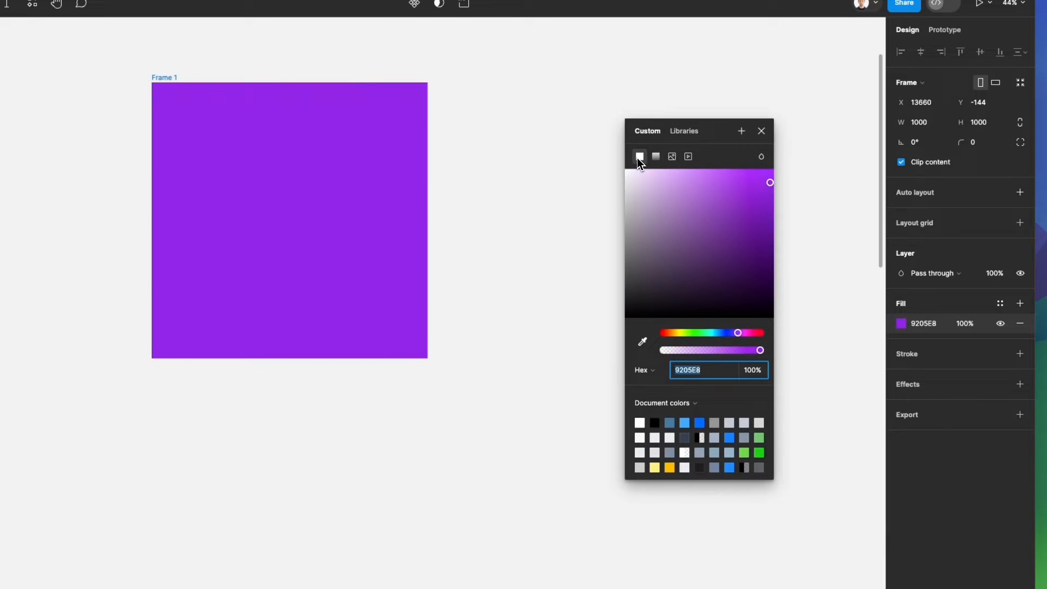
# Fill the frame with the image Image To Pdf.jpg and widen the frame to about 1778 to fit the picture
pyautogui.click(673, 156)
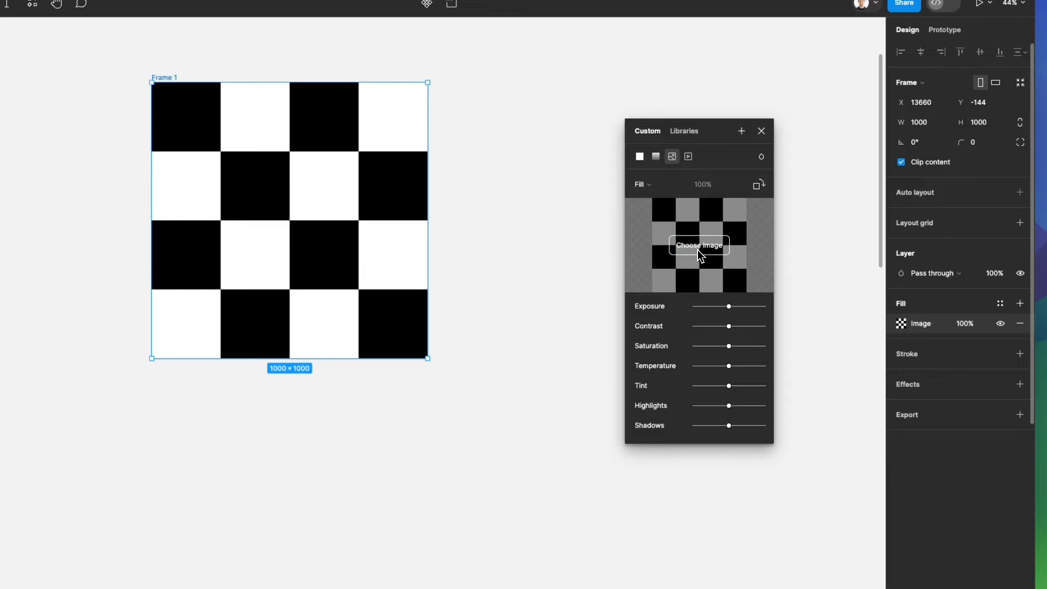
pyautogui.click(700, 252)
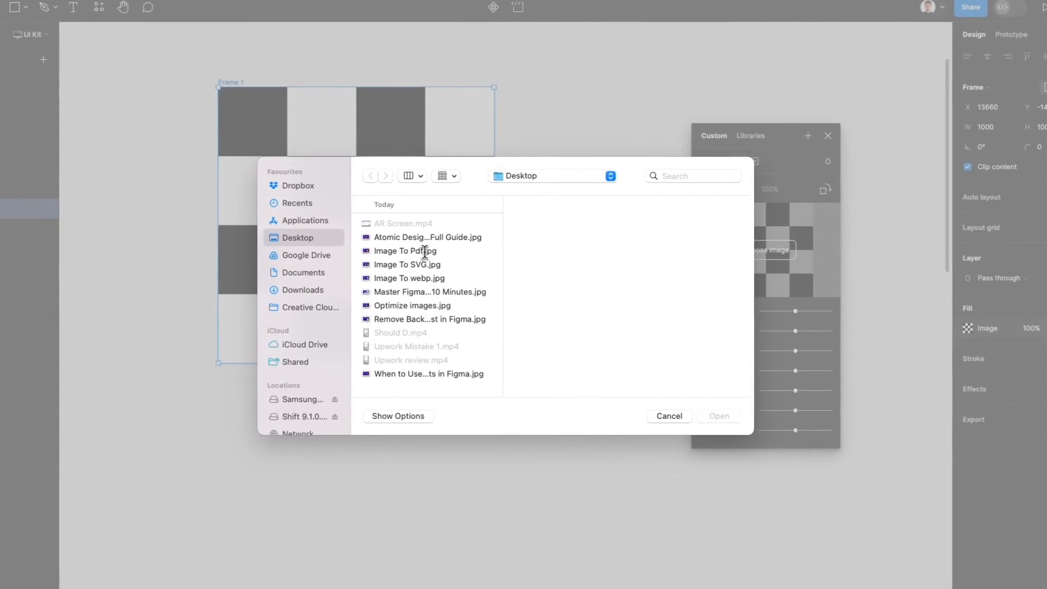
pyautogui.click(425, 250)
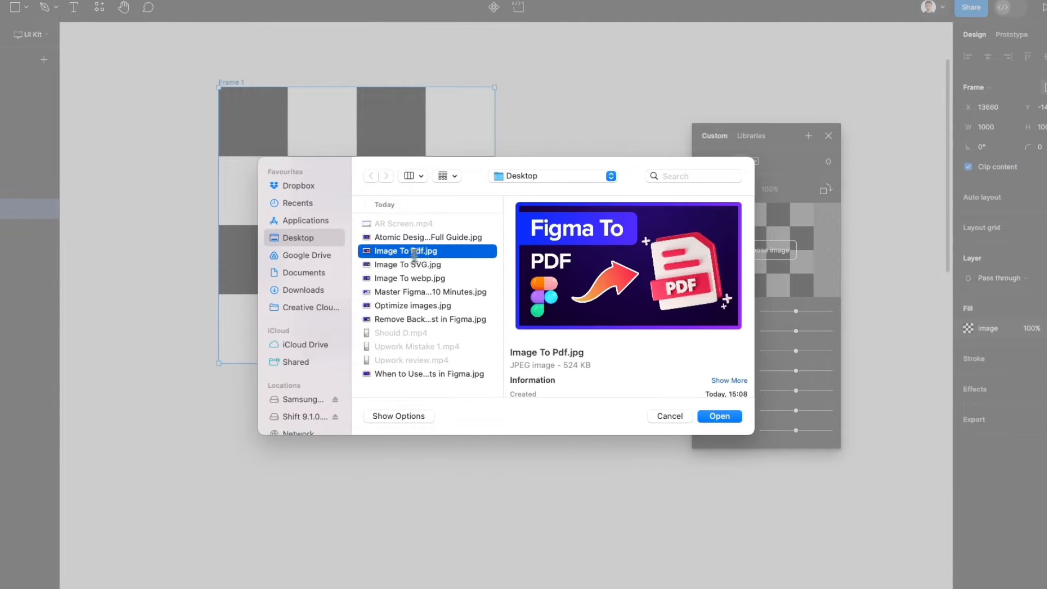
pyautogui.click(719, 416)
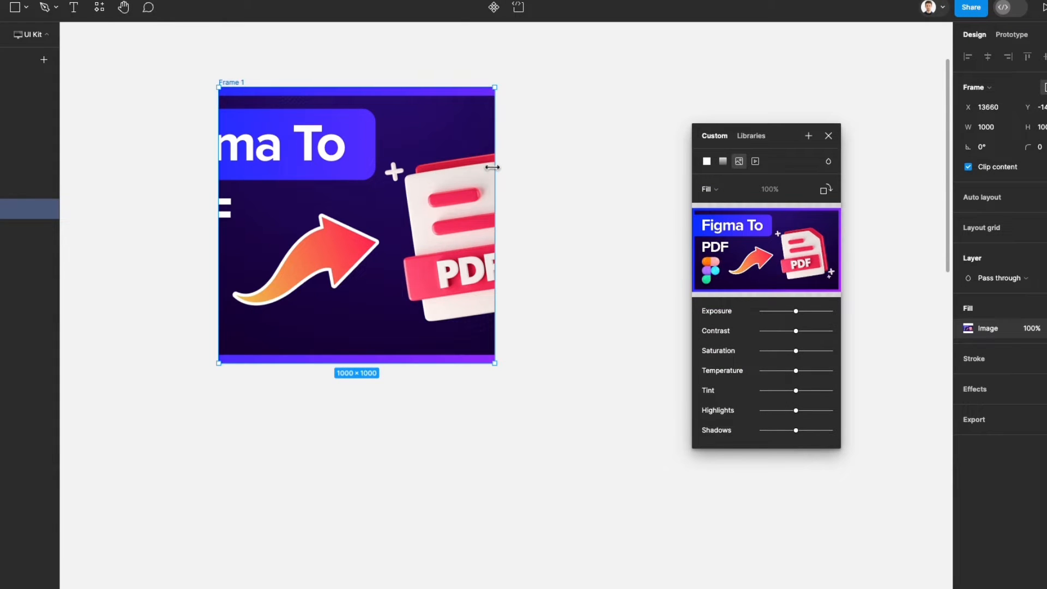
pyautogui.moveTo(493, 167); pyautogui.dragTo(715, 167)
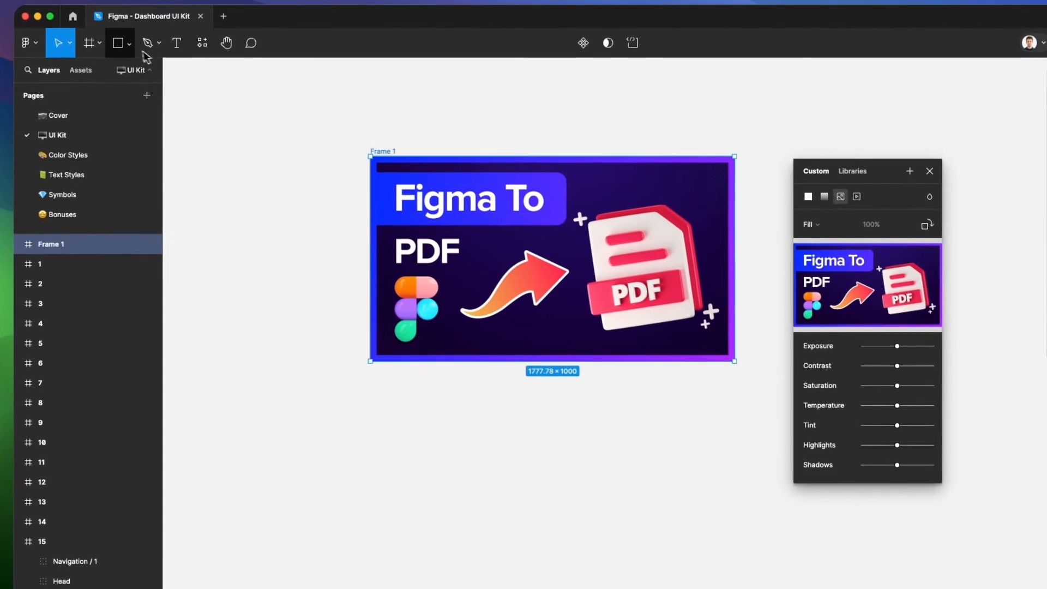
# Draw a rectangle about 901 × 856 on the empty canvas below the image frame
pyautogui.click(131, 58)
pyautogui.click(116, 78)
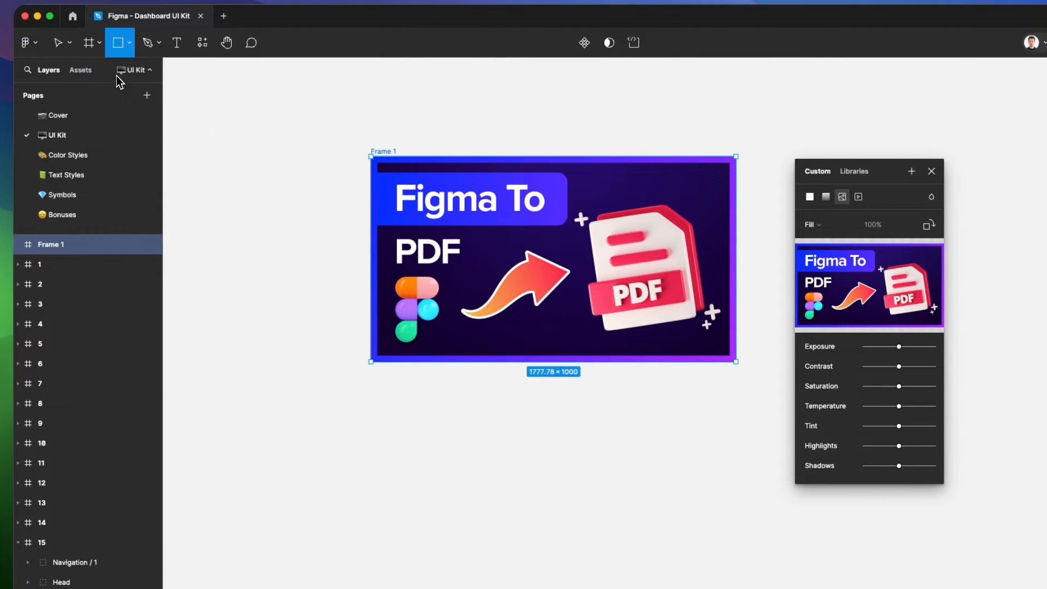
pyautogui.moveTo(313, 407); pyautogui.dragTo(523, 588)
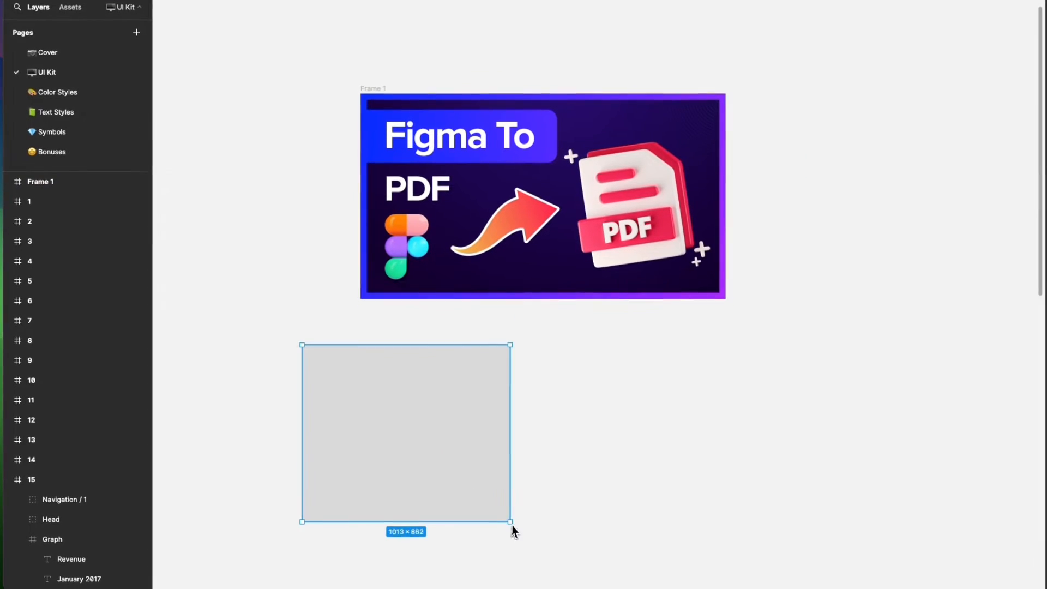
pyautogui.moveTo(513, 532); pyautogui.dragTo(488, 522)
pyautogui.scroll(-3, 493, 423)
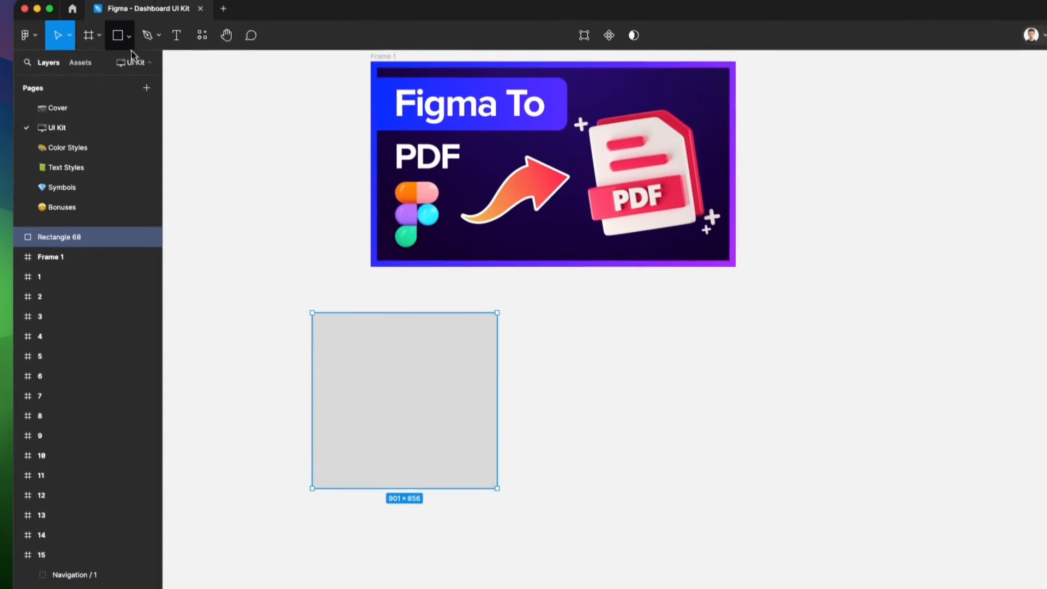
# Draw a diagonal line about 904 long, rising to the right, beside the gray rectangle
pyautogui.click(123, 36)
pyautogui.click(104, 91)
pyautogui.moveTo(533, 414); pyautogui.dragTo(683, 304)
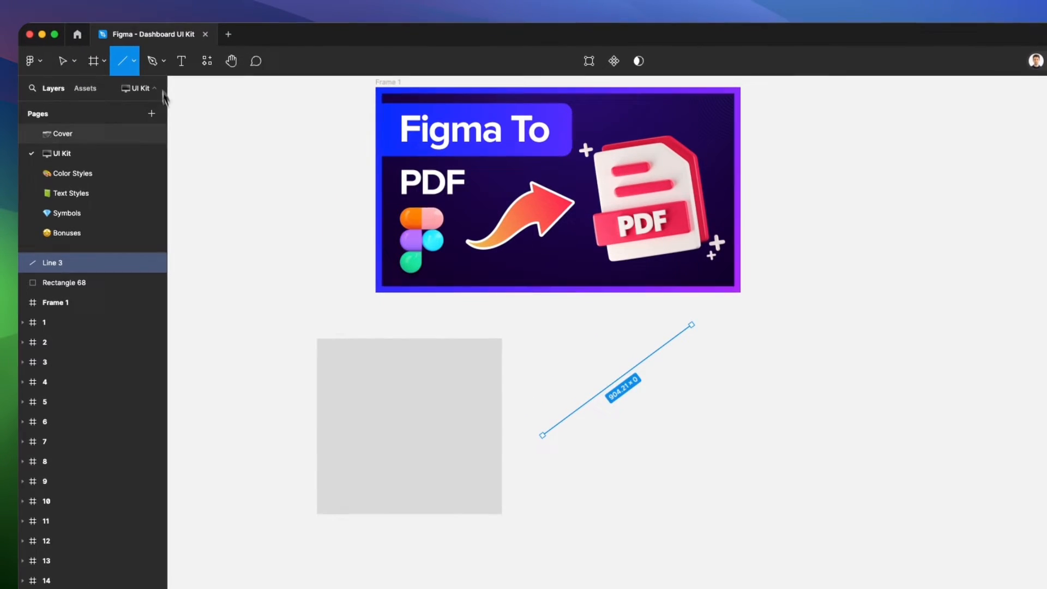
# Draw a circle about 729 × 729 with the Ellipse tool to the lower right of the diagonal line
pyautogui.click(134, 61)
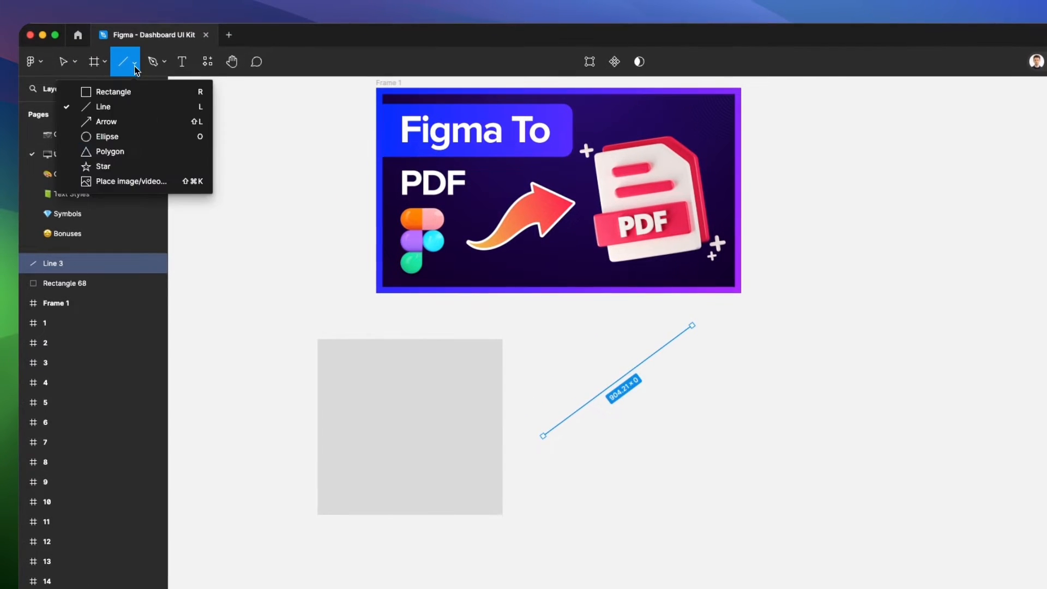
pyautogui.click(144, 134)
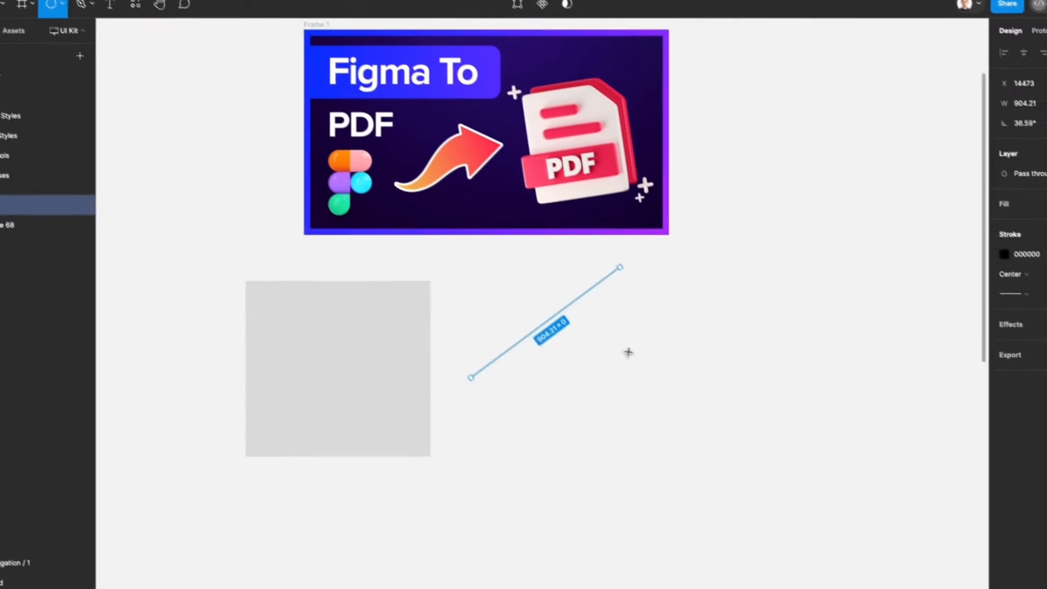
pyautogui.moveTo(628, 352); pyautogui.dragTo(765, 496)
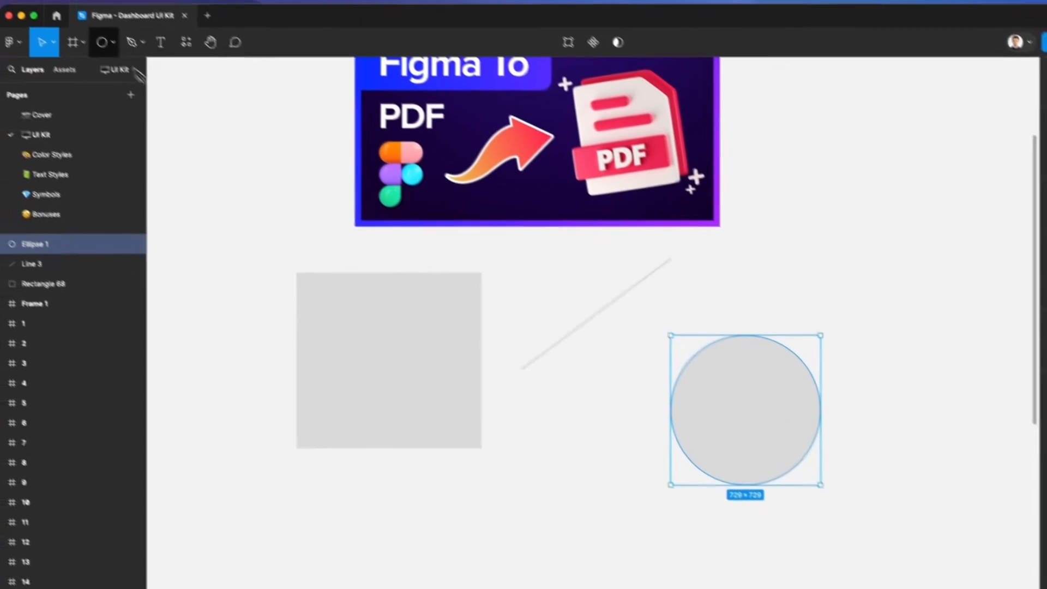
pyautogui.click(114, 40)
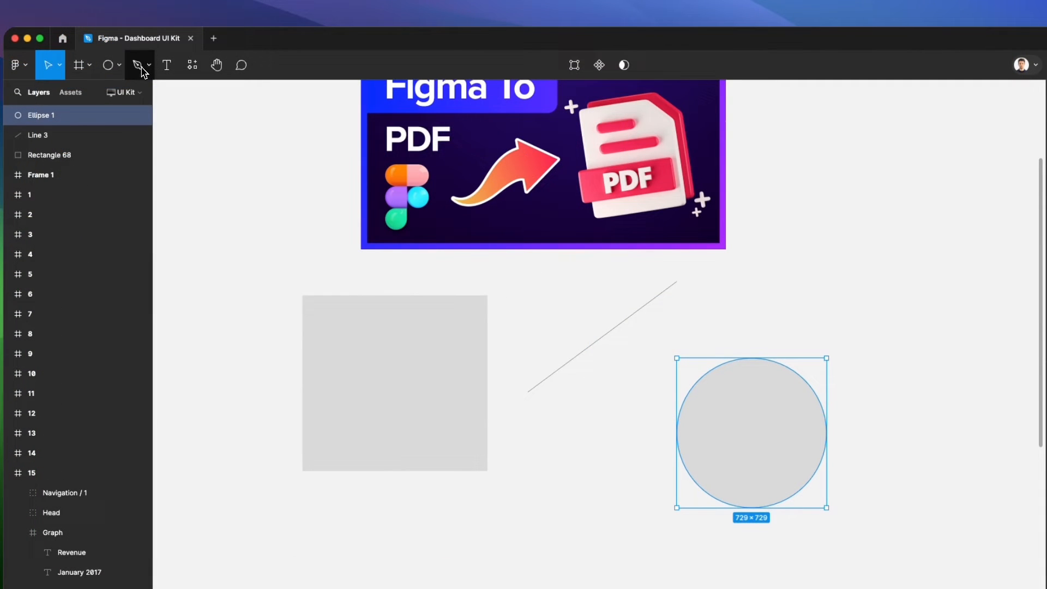
# Draw a closed curved shape about 1353 × 1036 with the Pen tool right of the image frame and add a D9D9D9 fill
pyautogui.click(138, 65)
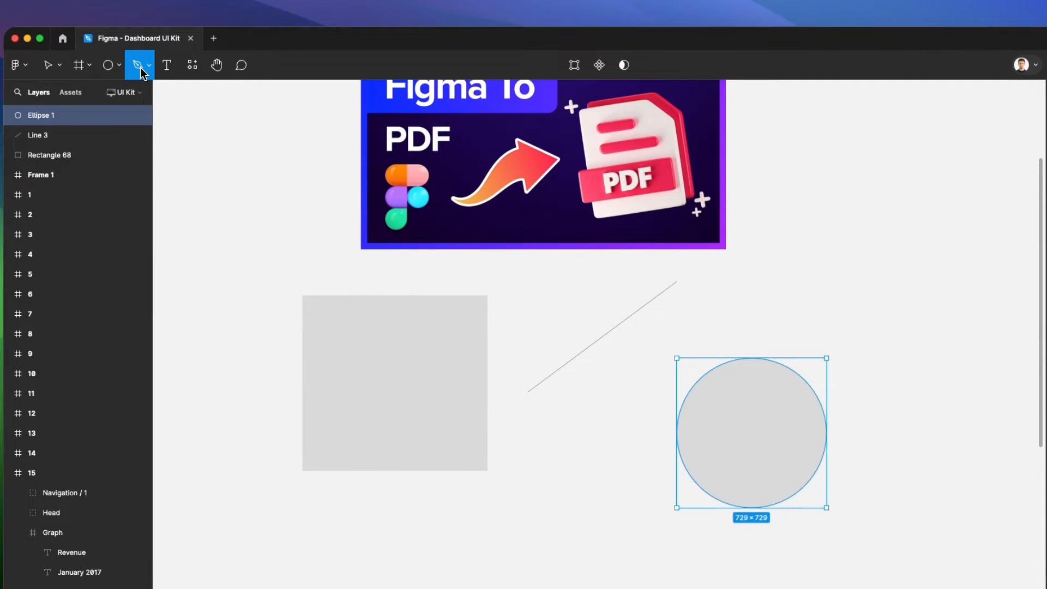
pyautogui.hscroll(10, 470, 157)
pyautogui.scroll(2, 471, 157)
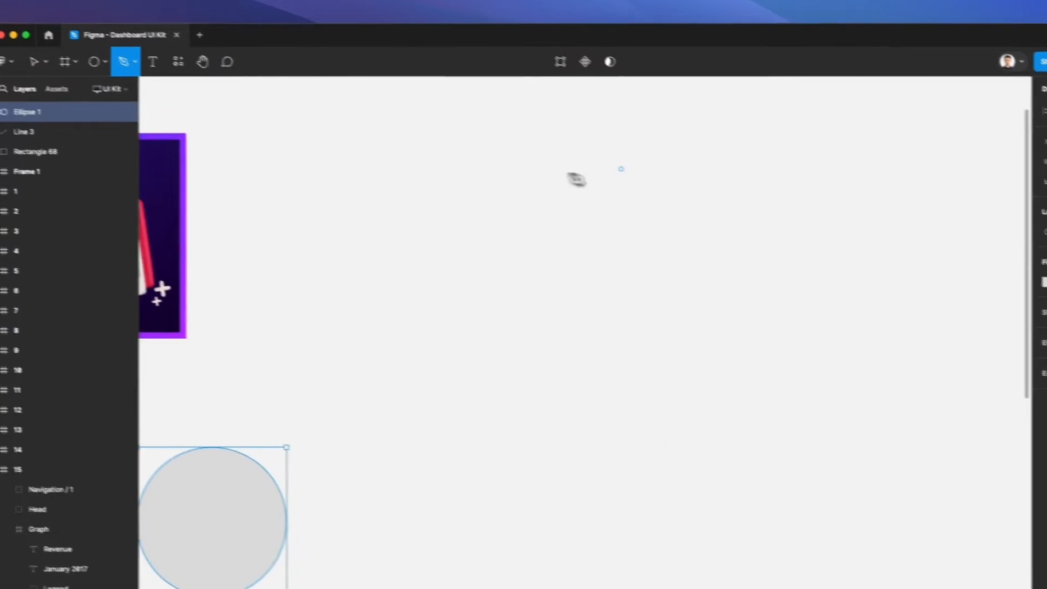
pyautogui.click(558, 158)
pyautogui.moveTo(385, 177); pyautogui.dragTo(377, 250)
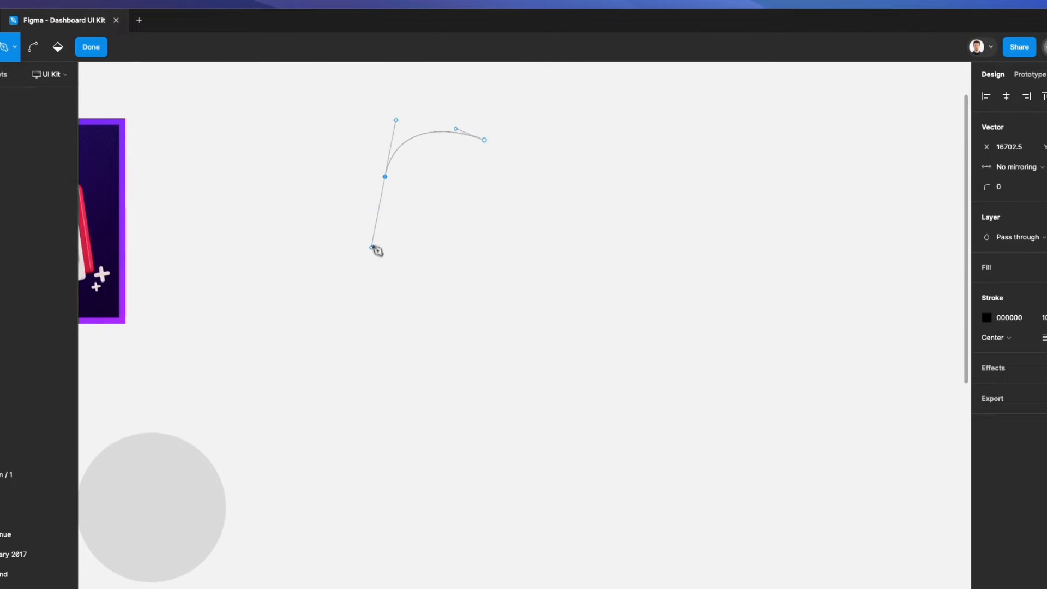
pyautogui.moveTo(449, 343); pyautogui.dragTo(561, 343)
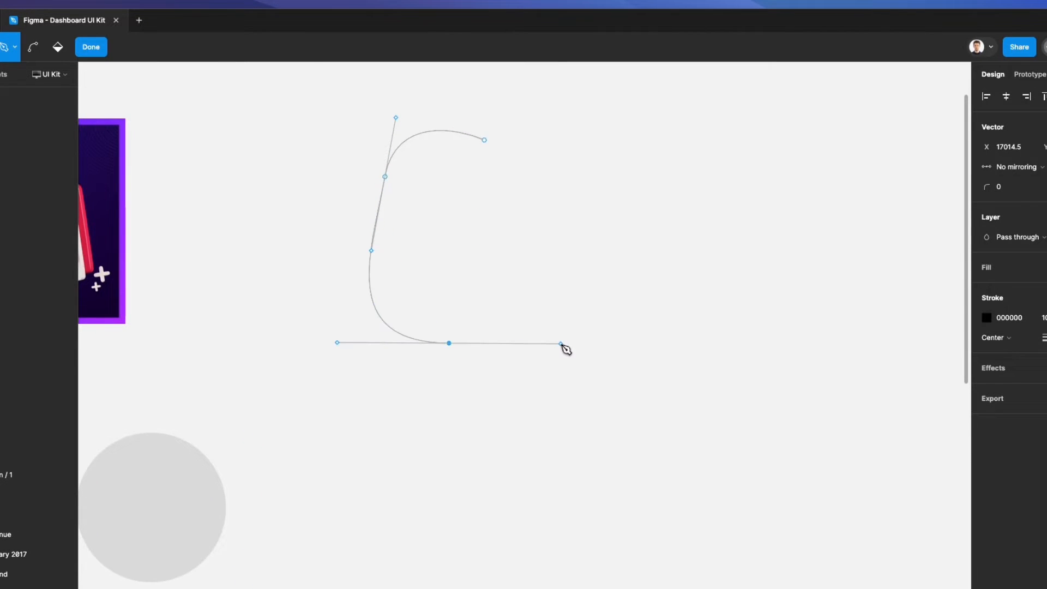
pyautogui.moveTo(642, 256); pyautogui.dragTo(671, 169)
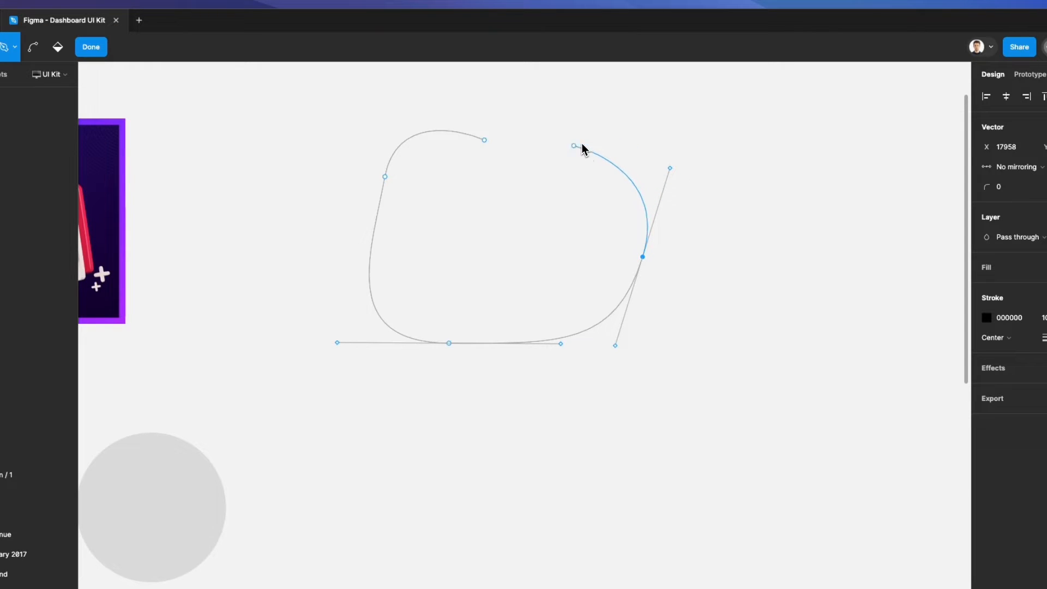
pyautogui.moveTo(484, 139); pyautogui.dragTo(406, 120)
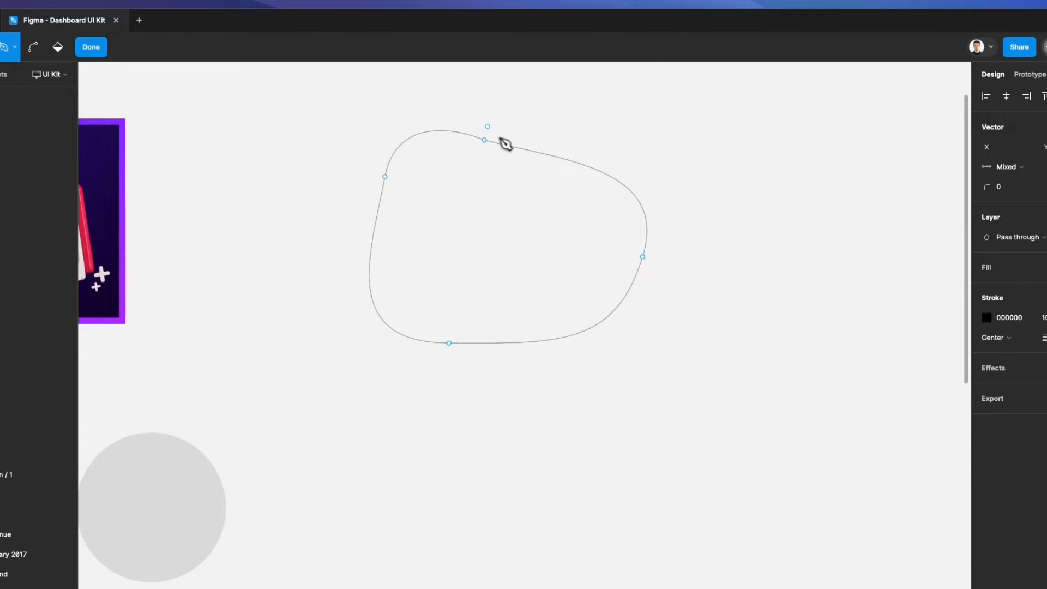
pyautogui.press('Escape')
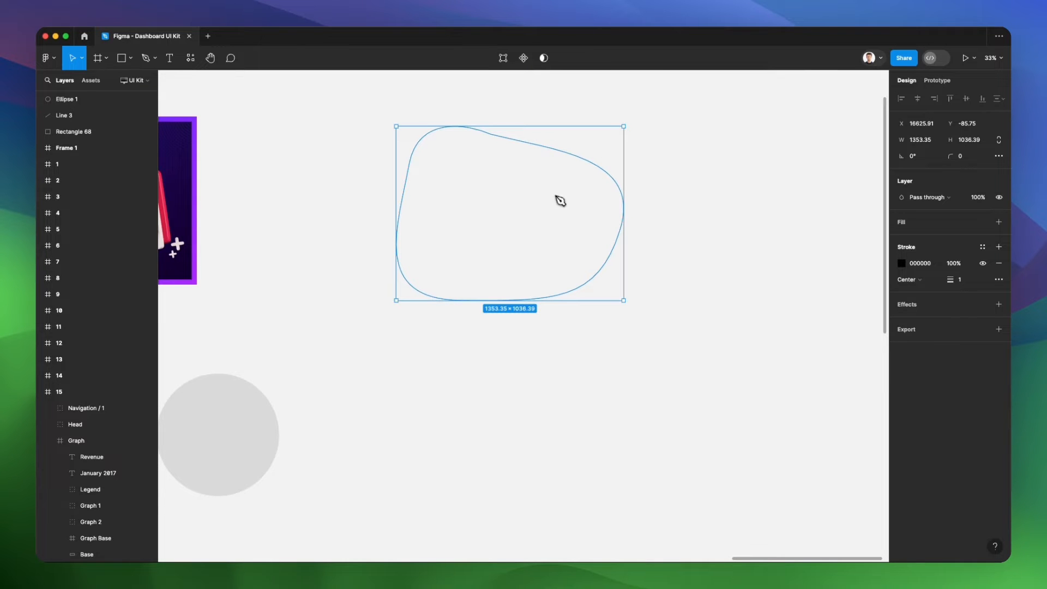
pyautogui.click(998, 222)
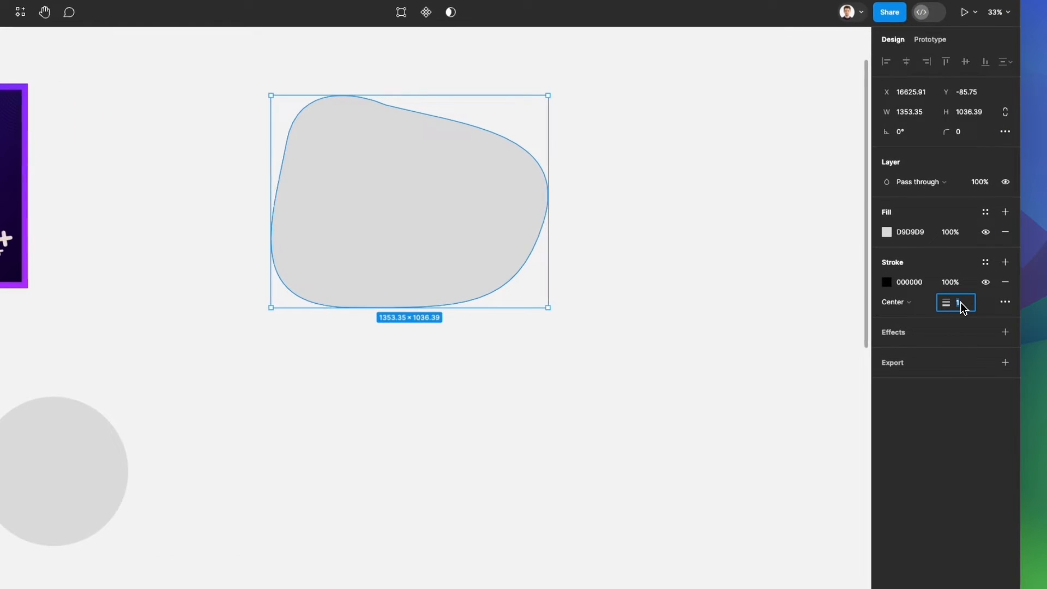
pyautogui.click(962, 296)
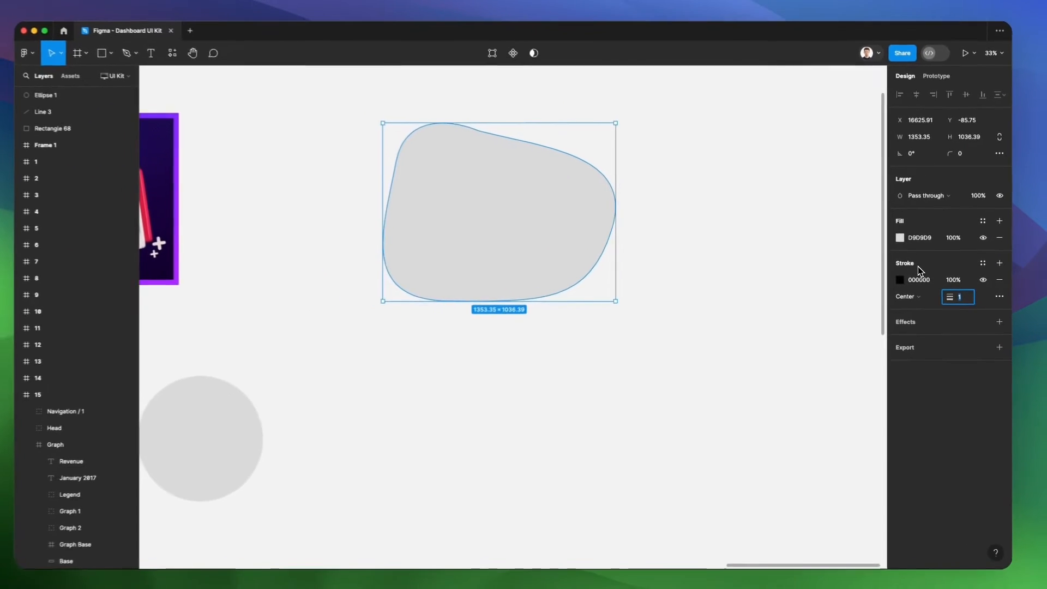
# Add a black inside stroke to the circle and set its thickness to 10
pyautogui.hscroll(-4, 571, 367)
pyautogui.scroll(-3, 570, 367)
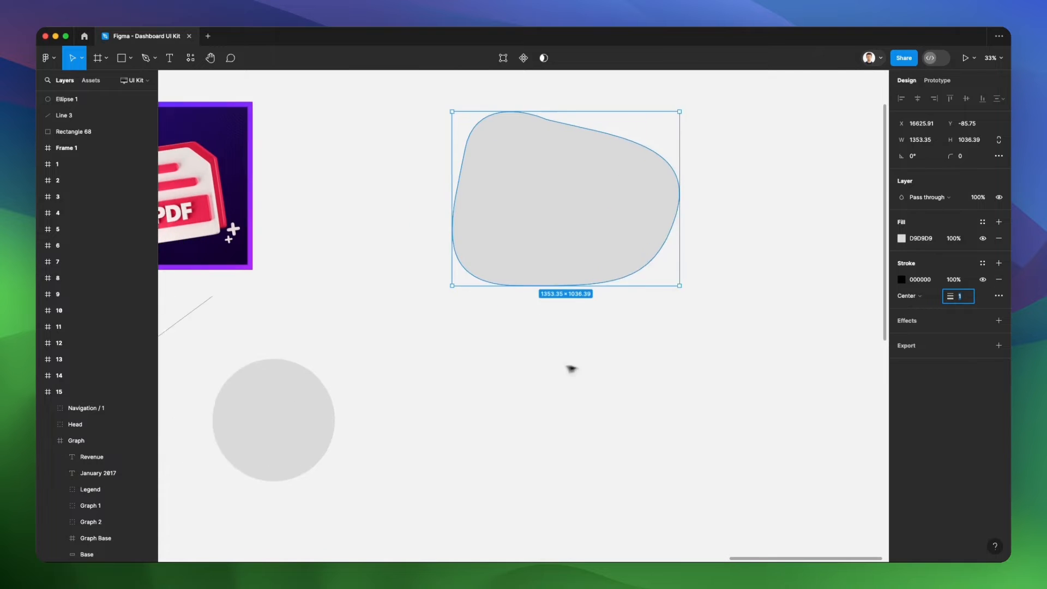
pyautogui.scroll(1, 405, 279)
pyautogui.scroll(5, 405, 279)
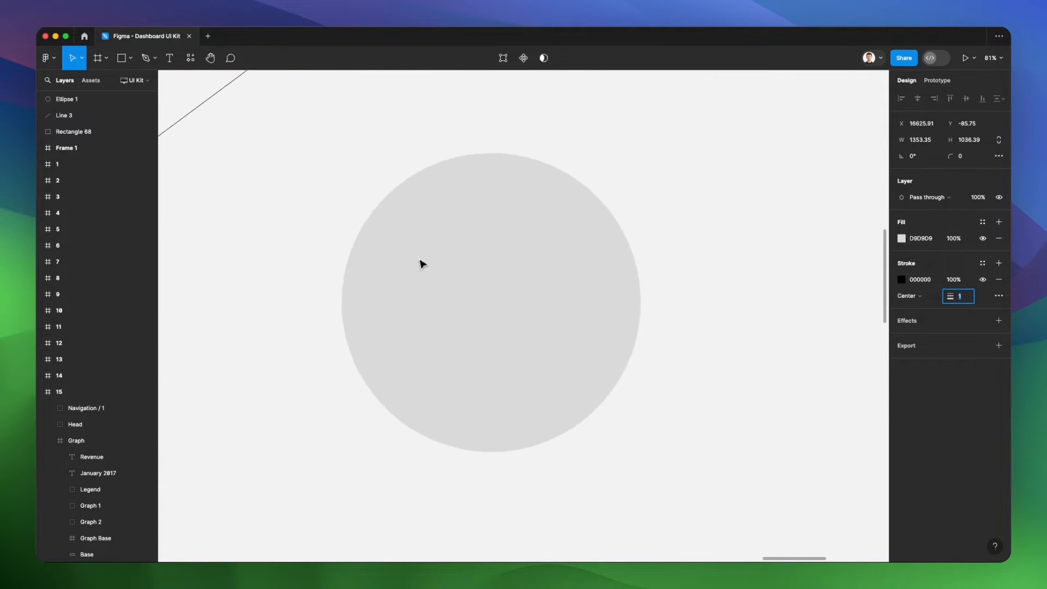
pyautogui.click(491, 273)
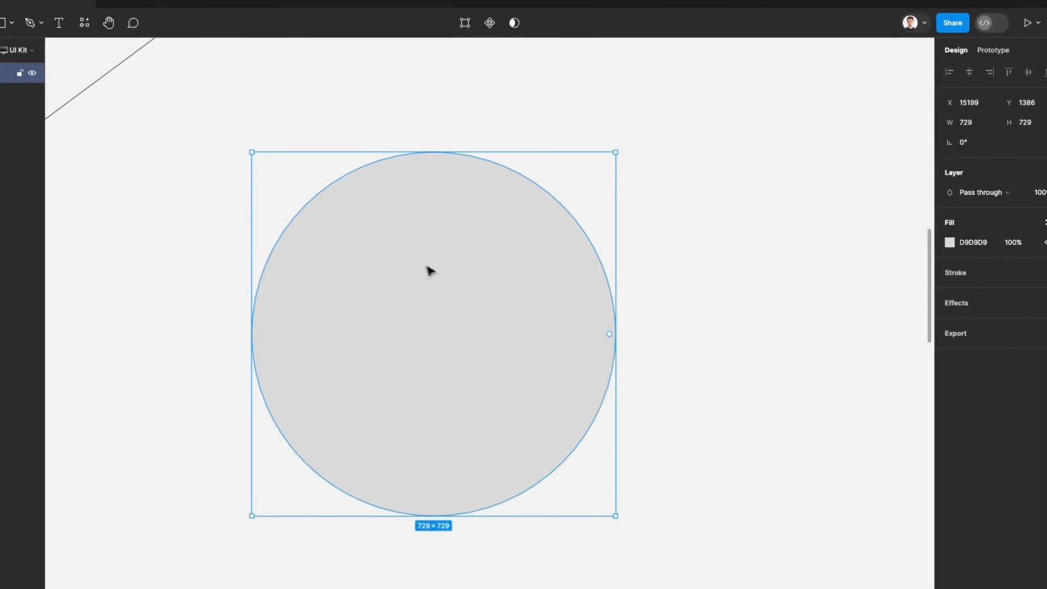
pyautogui.scroll(-1, 427, 267)
pyautogui.hscroll(-1, 427, 267)
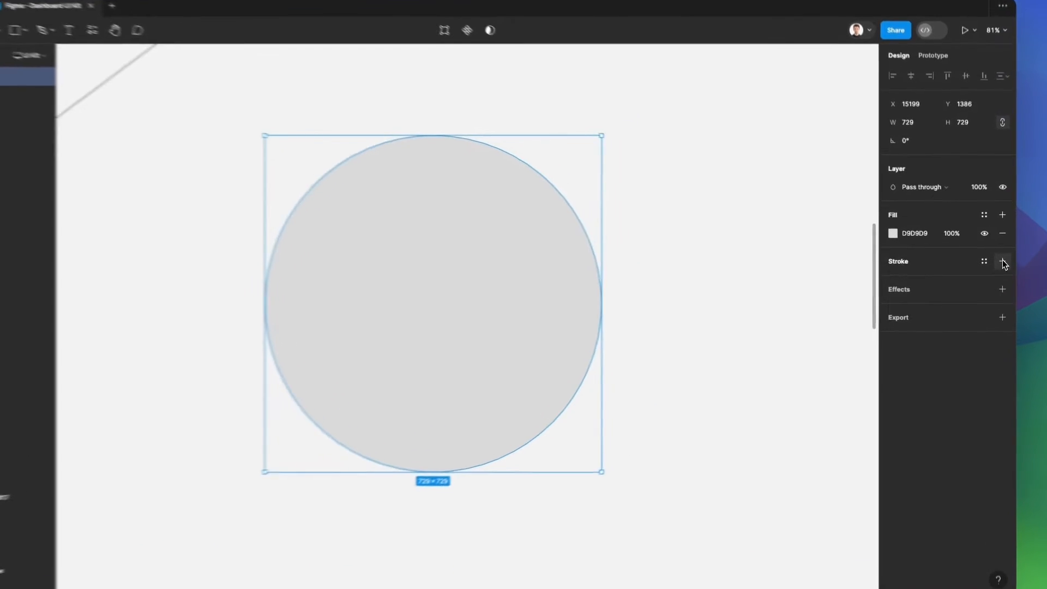
pyautogui.click(999, 263)
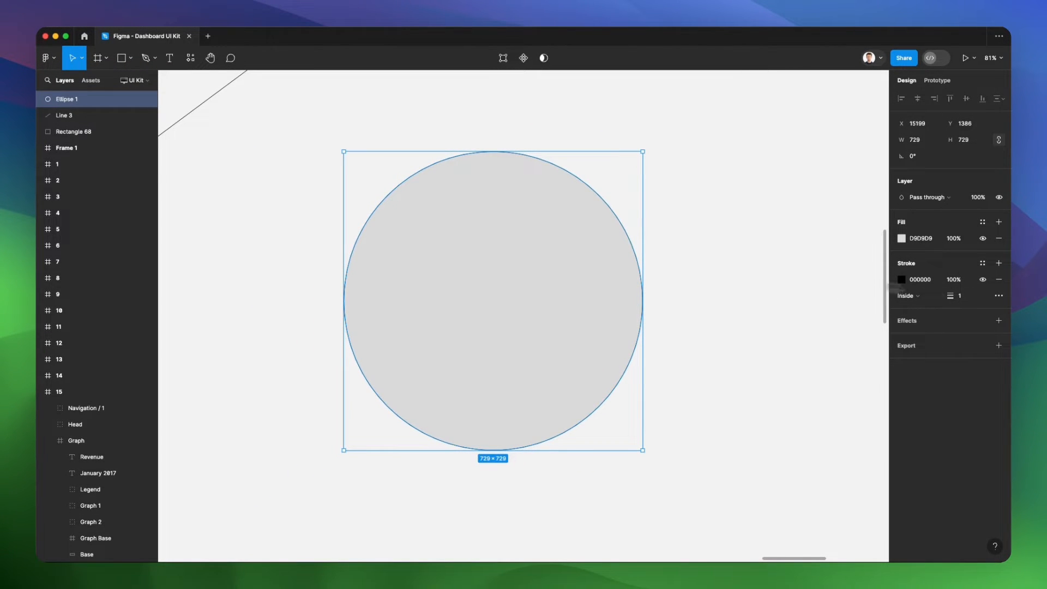
pyautogui.click(971, 299)
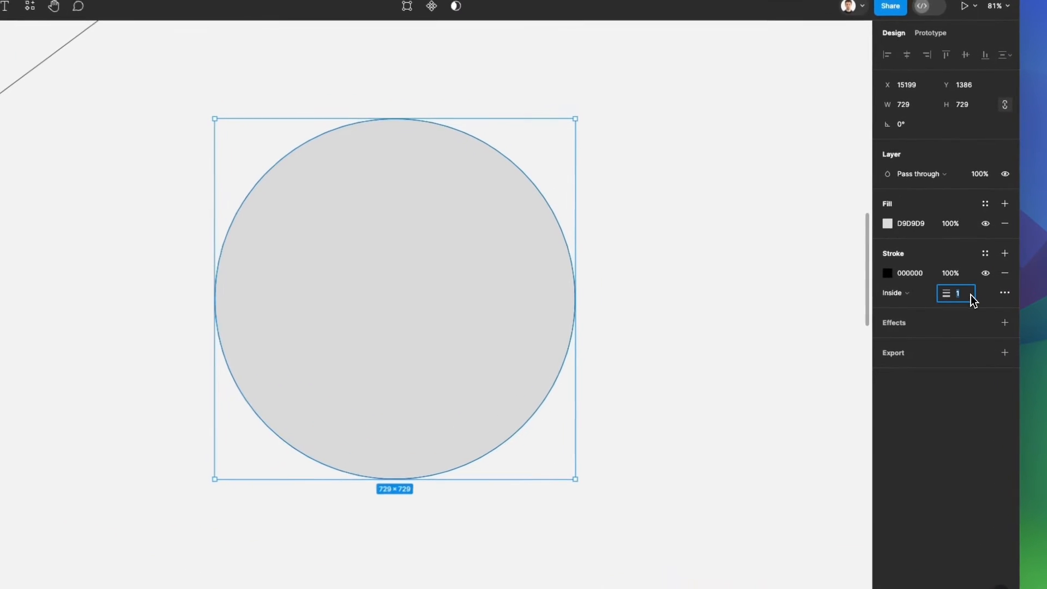
pyautogui.write('0')
pyautogui.press('Return')
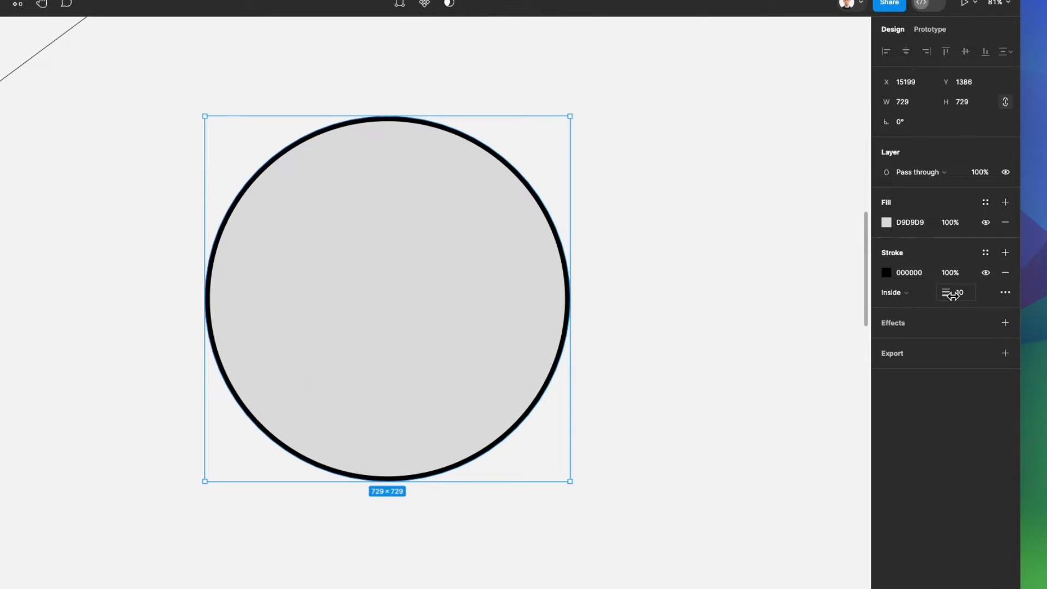
# Increase the circle's stroke thickness to 50 and align the stroke to the outside
pyautogui.moveTo(949, 295)
pyautogui.mouseDown()
pyautogui.moveTo(999, 295)
pyautogui.moveTo(947, 296)
pyautogui.moveTo(987, 293)
pyautogui.mouseUp()
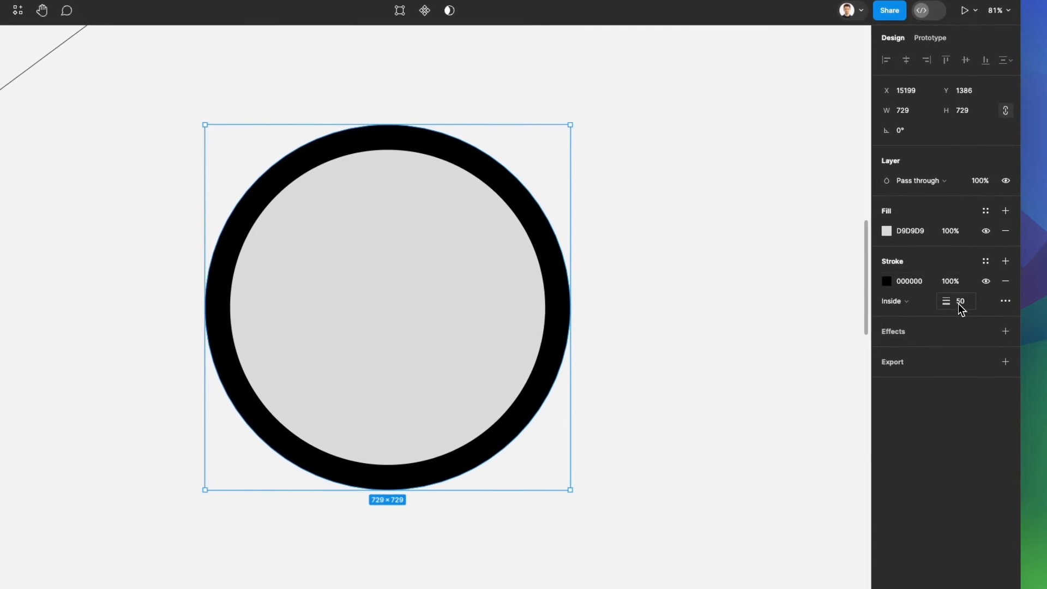
pyautogui.click(905, 301)
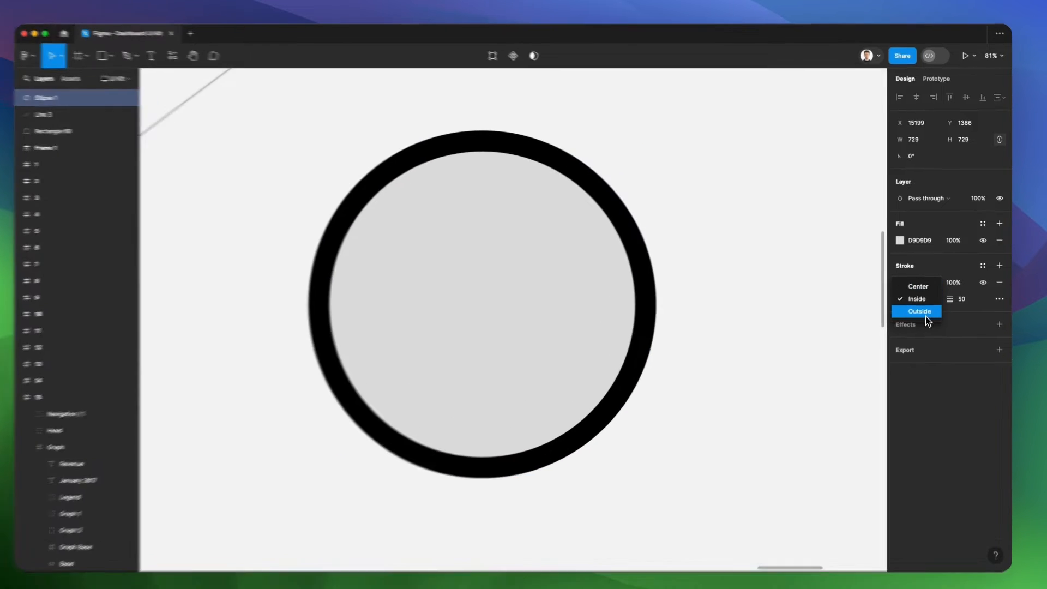
pyautogui.click(924, 308)
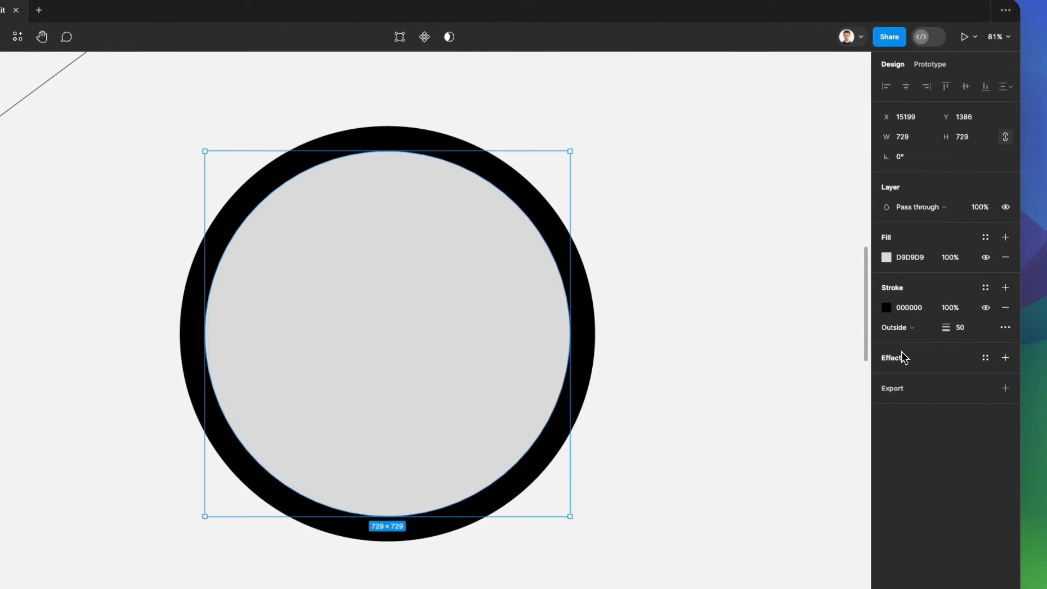
# Change the circle's stroke color to the muted blue 8894BD
pyautogui.click(890, 311)
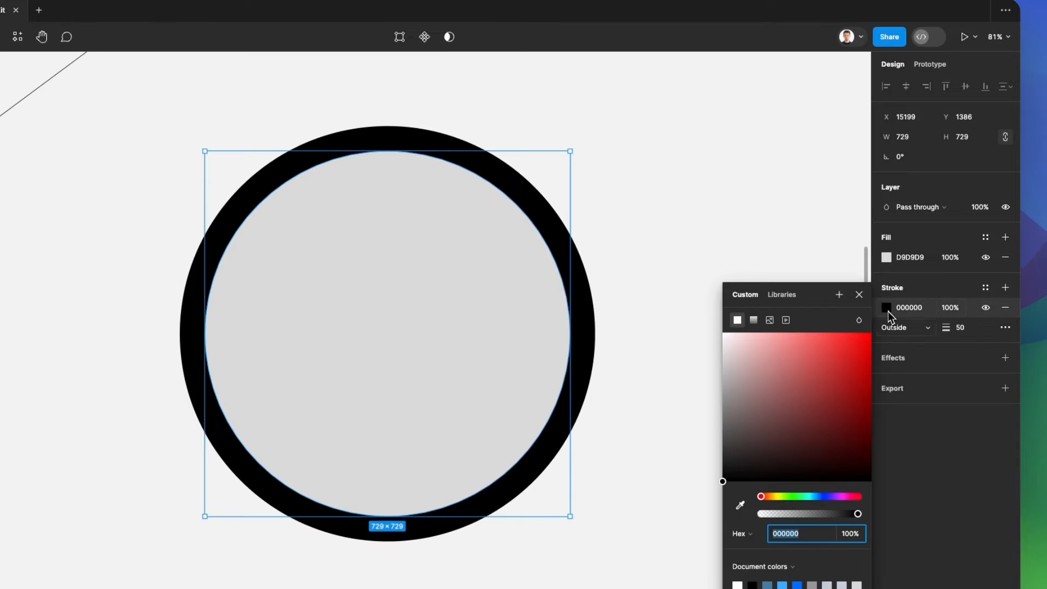
pyautogui.moveTo(815, 301); pyautogui.dragTo(766, 115)
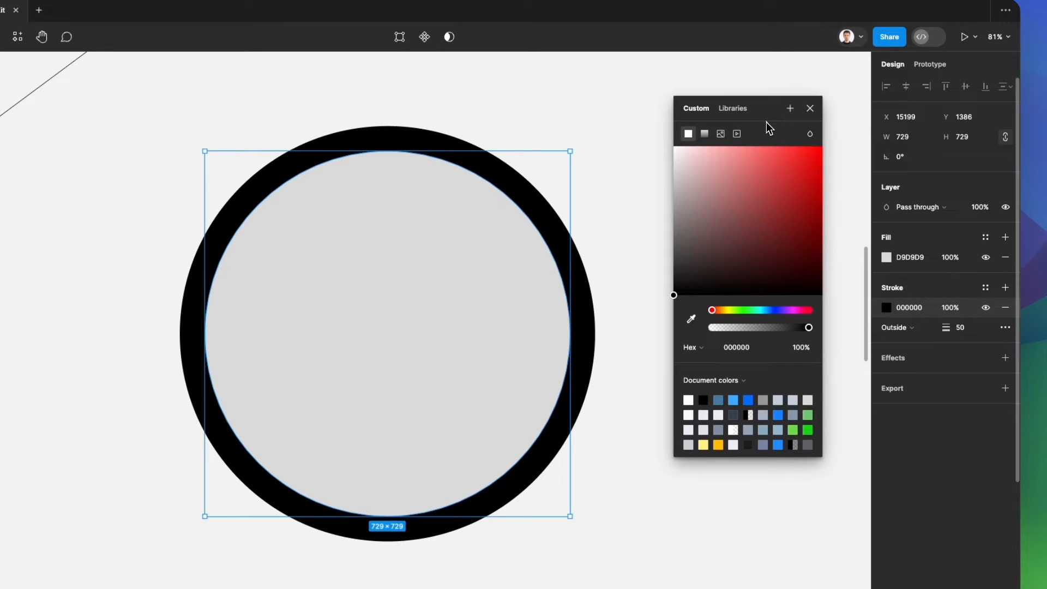
pyautogui.click(772, 310)
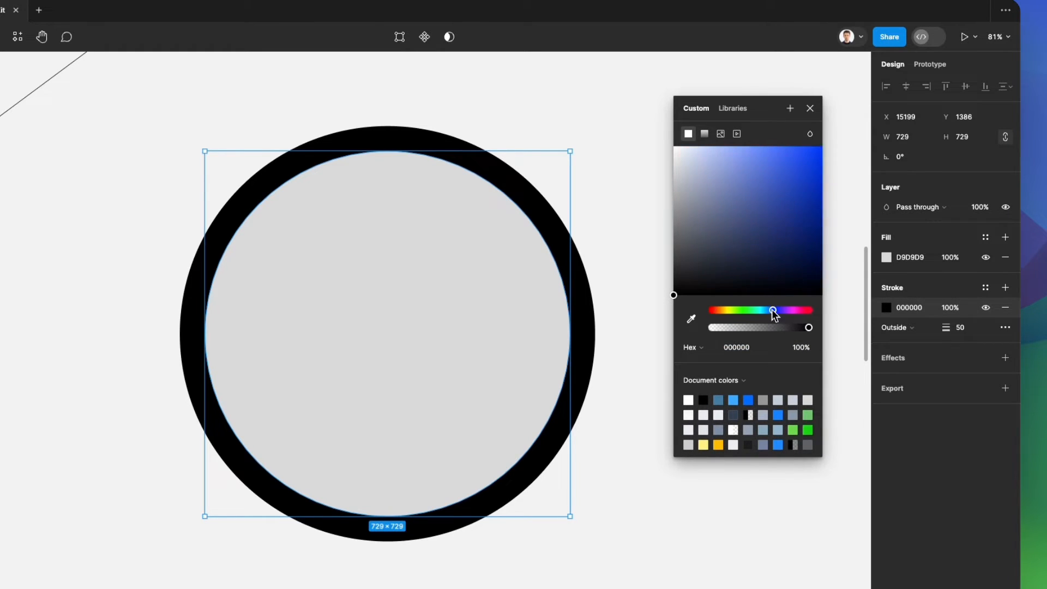
pyautogui.moveTo(691, 161)
pyautogui.mouseDown()
pyautogui.moveTo(726, 160)
pyautogui.moveTo(734, 207)
pyautogui.moveTo(715, 189)
pyautogui.mouseUp()
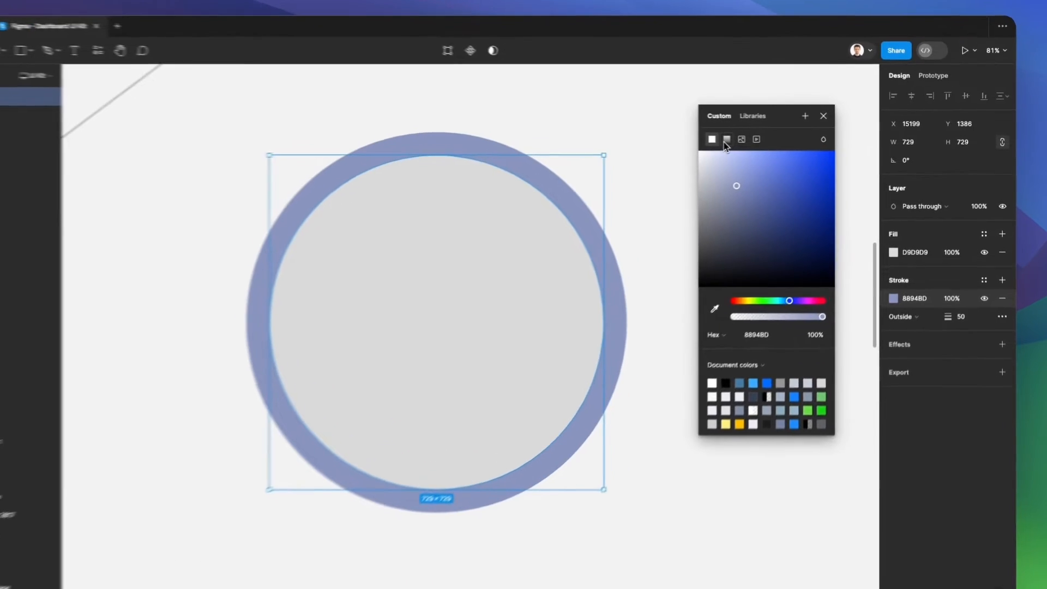
# Try a linear gradient on the circle's stroke, undo it and close the color picker
pyautogui.click(752, 137)
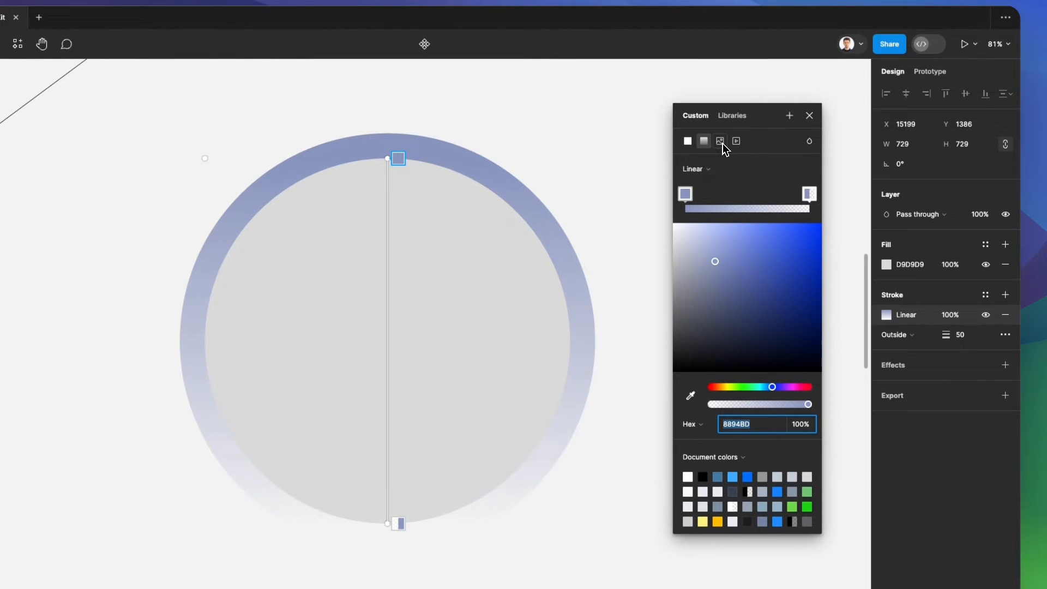
pyautogui.hotkey('ctrl', 'z')
pyautogui.click(810, 114)
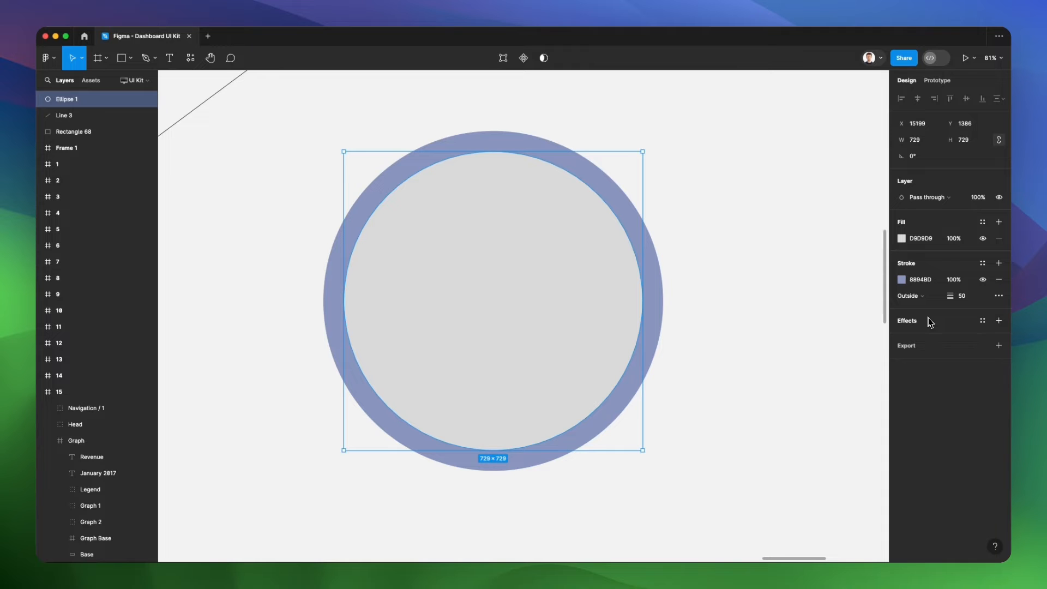
# Add a drop shadow effect to the circle and raise its blur to 57.3
pyautogui.click(931, 322)
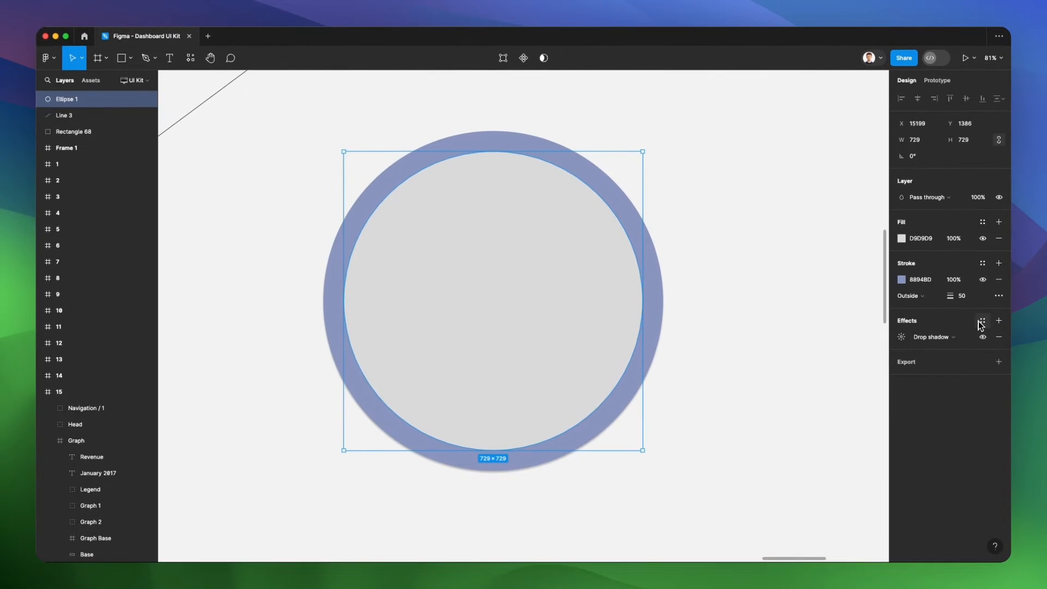
pyautogui.click(901, 337)
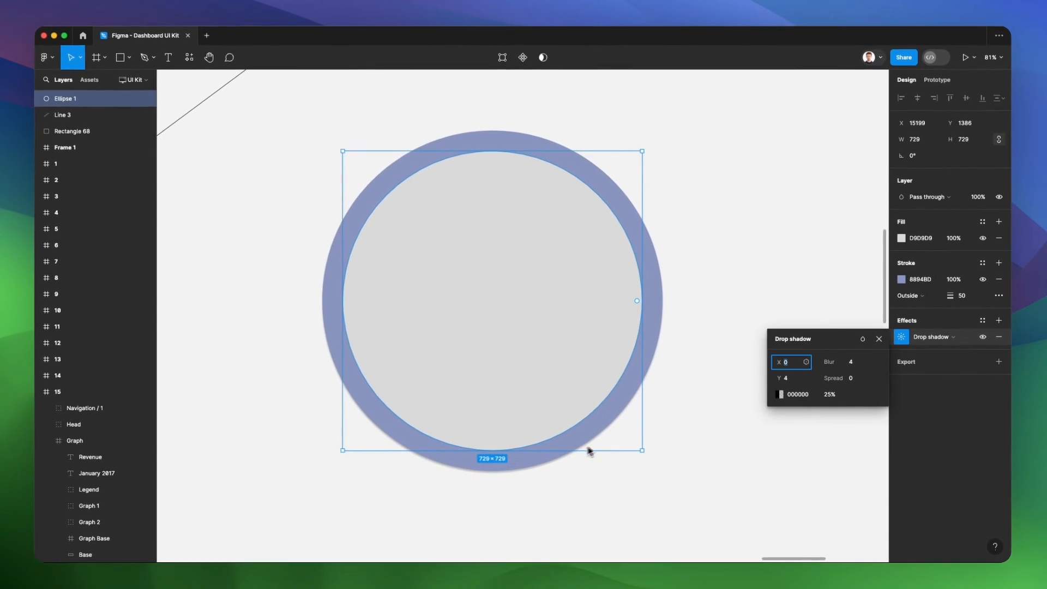
pyautogui.scroll(5, 456, 470)
pyautogui.scroll(-3, 551, 457)
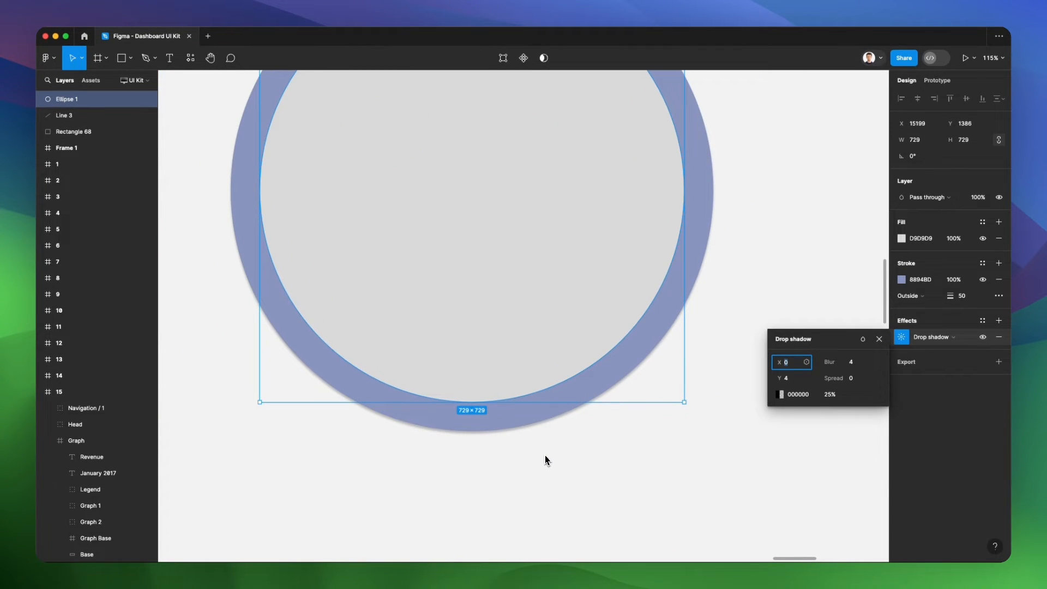
pyautogui.moveTo(827, 363); pyautogui.dragTo(828, 362)
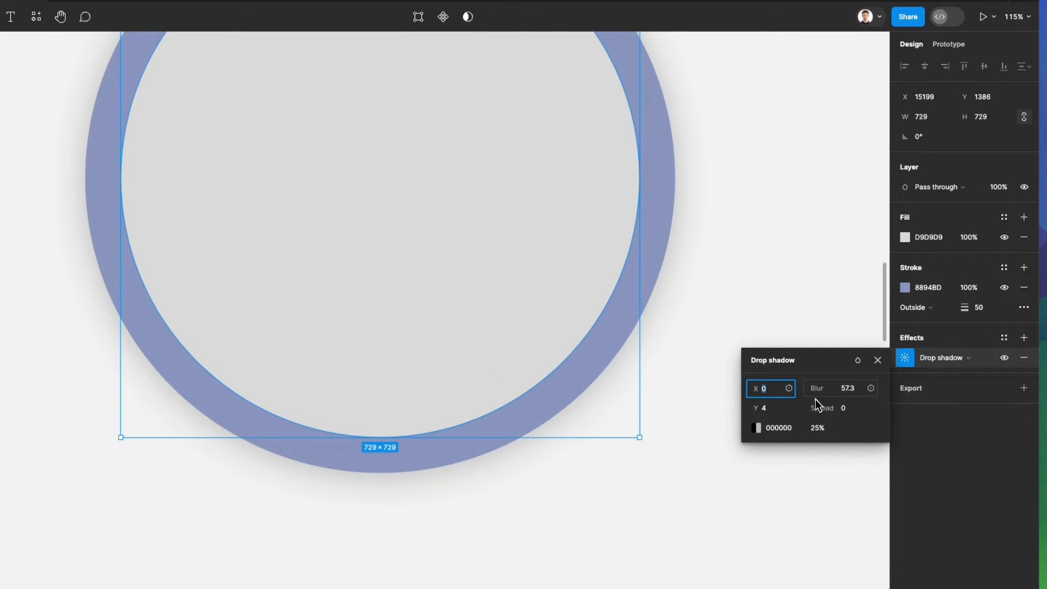
# Increase the opacity of the circle's black drop shadow color to 100%
pyautogui.click(818, 428)
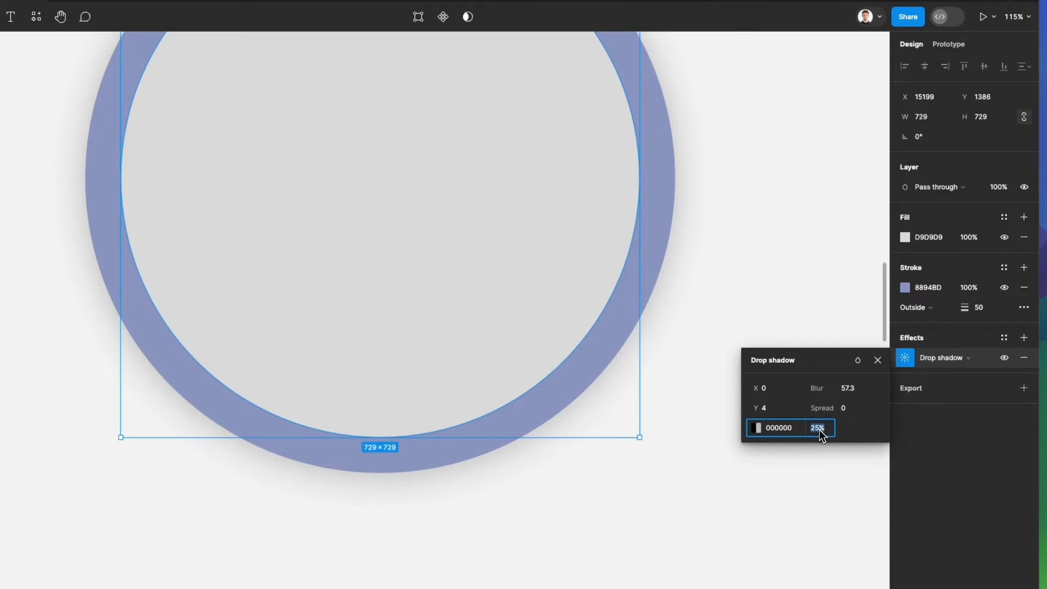
pyautogui.click(757, 430)
pyautogui.moveTo(682, 307); pyautogui.dragTo(741, 109)
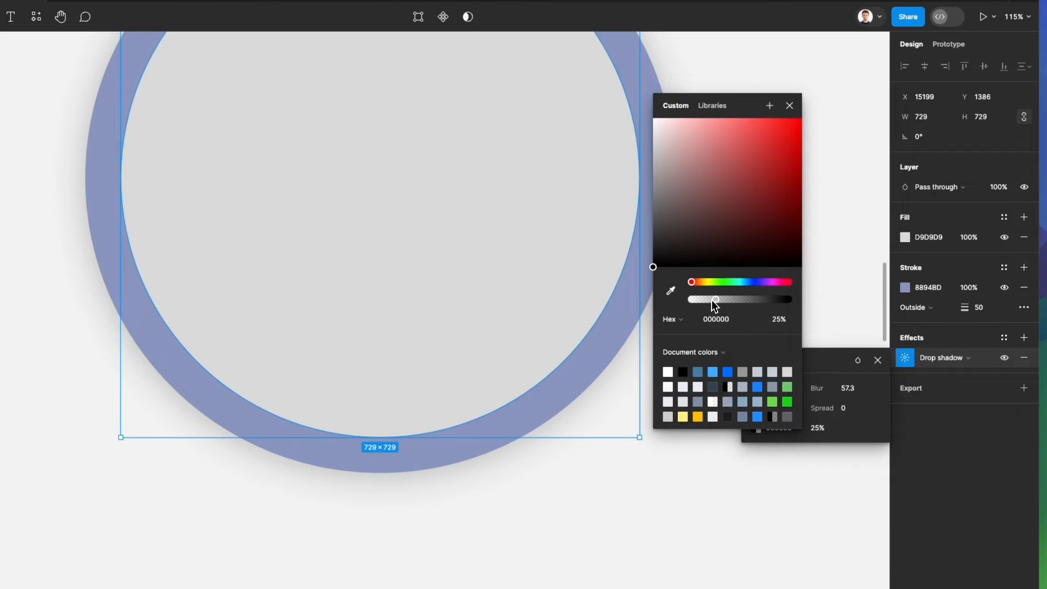
pyautogui.moveTo(716, 301); pyautogui.dragTo(783, 303)
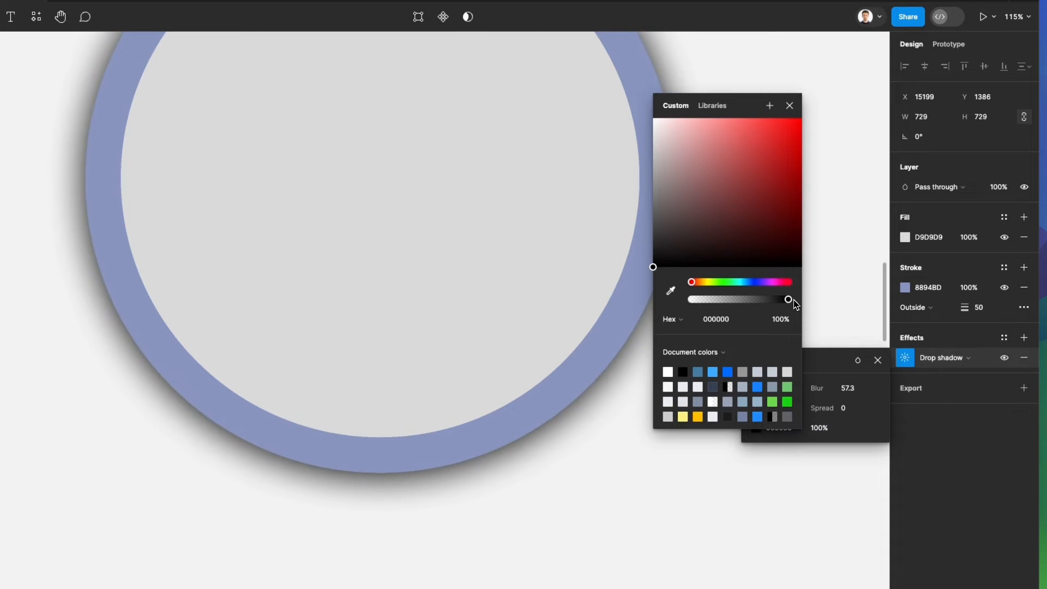
pyautogui.keyDown('ctrl'); pyautogui.scroll(-5, 517, 374); pyautogui.keyUp('ctrl')
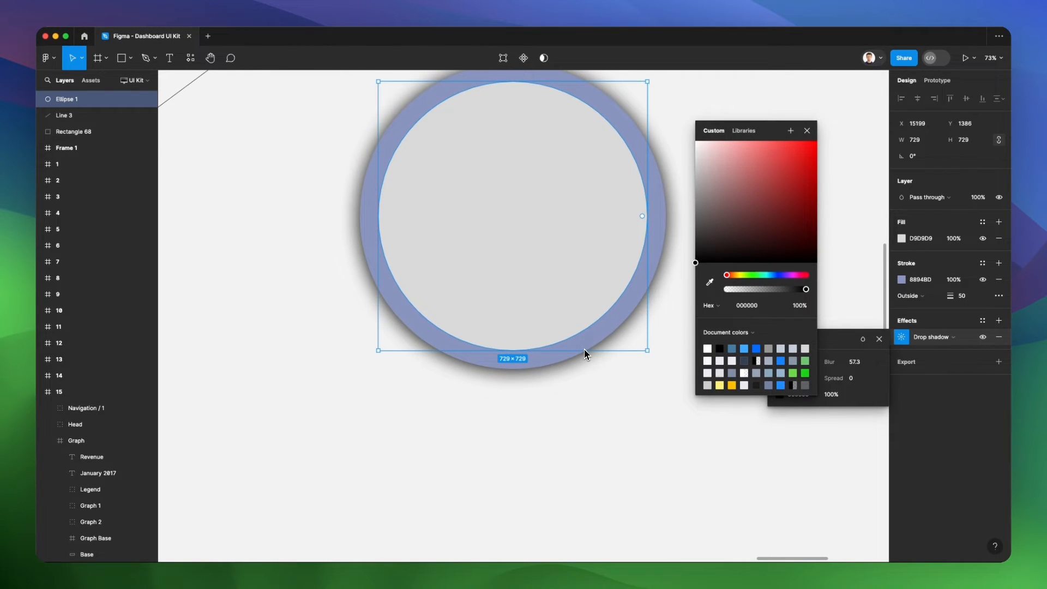
pyautogui.scroll(2, 584, 355)
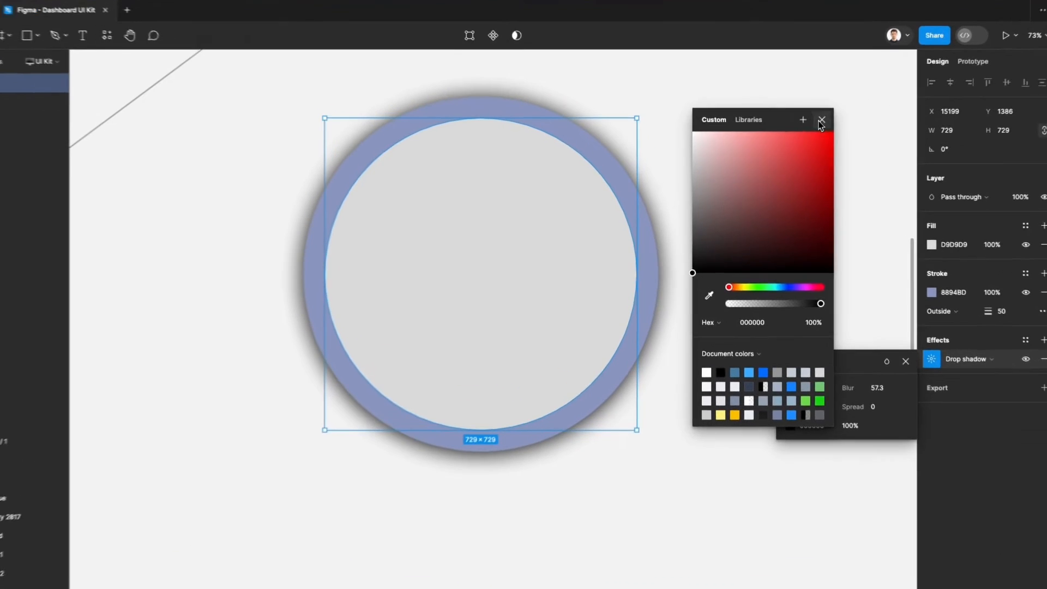
pyautogui.click(806, 133)
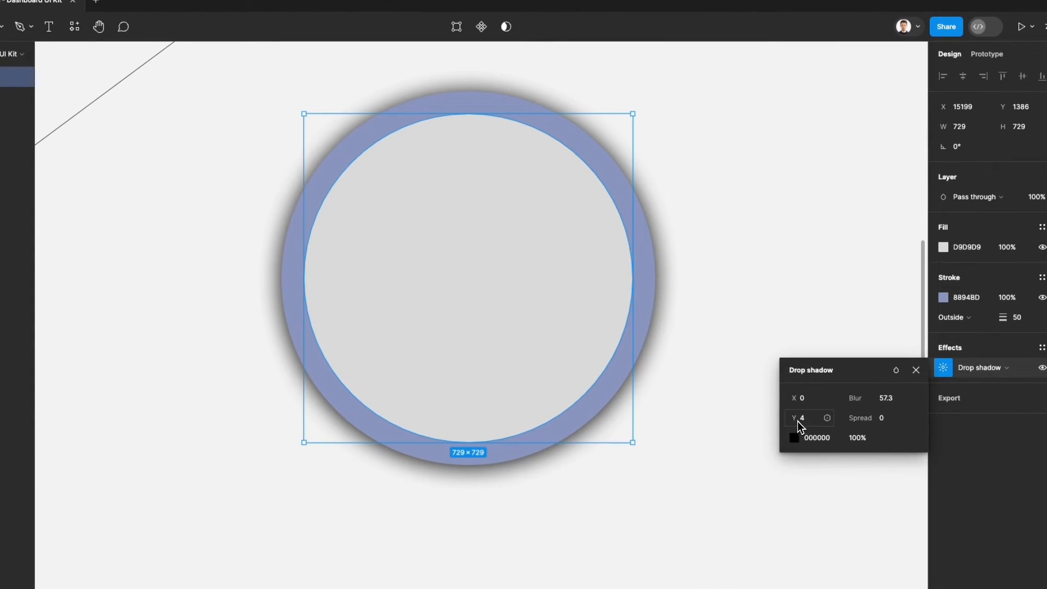
# Offset the circle's drop shadow downward with Y 83 and shift it to the right with a positive X offset
pyautogui.moveTo(796, 418); pyautogui.dragTo(894, 383)
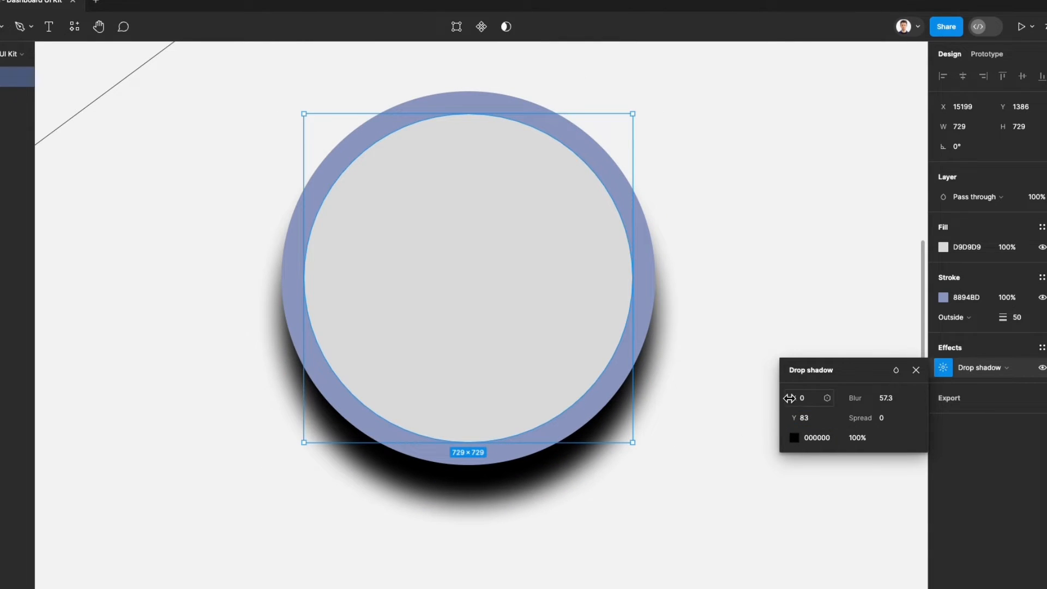
pyautogui.moveTo(789, 398); pyautogui.dragTo(836, 404)
pyautogui.scroll(-3, 466, 360)
pyautogui.click(621, 364)
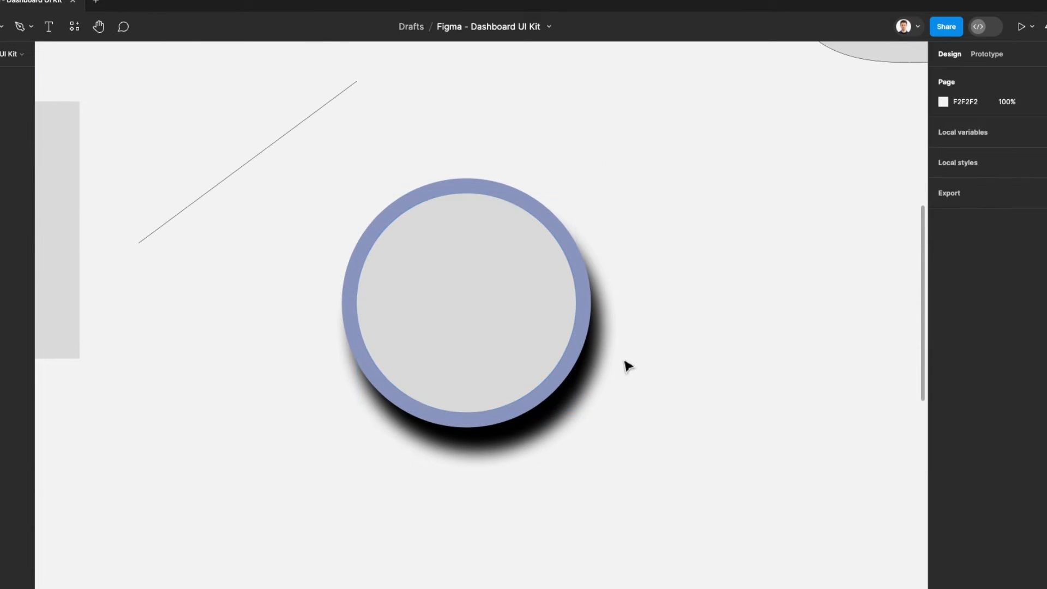
pyautogui.click(481, 325)
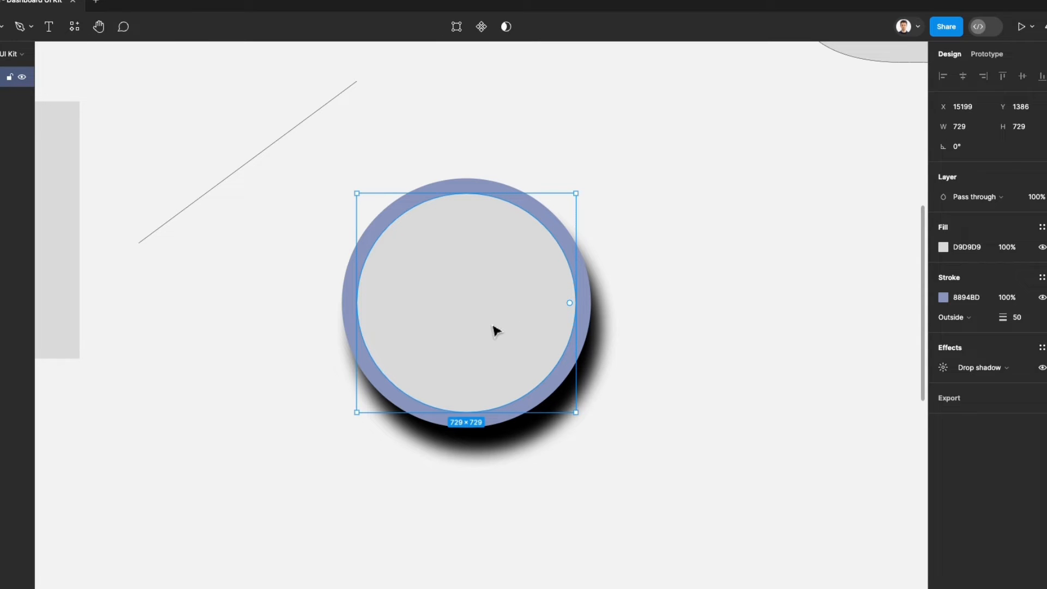
pyautogui.scroll(-5, 514, 309)
pyautogui.hscroll(-2, 563, 306)
pyautogui.click(602, 311)
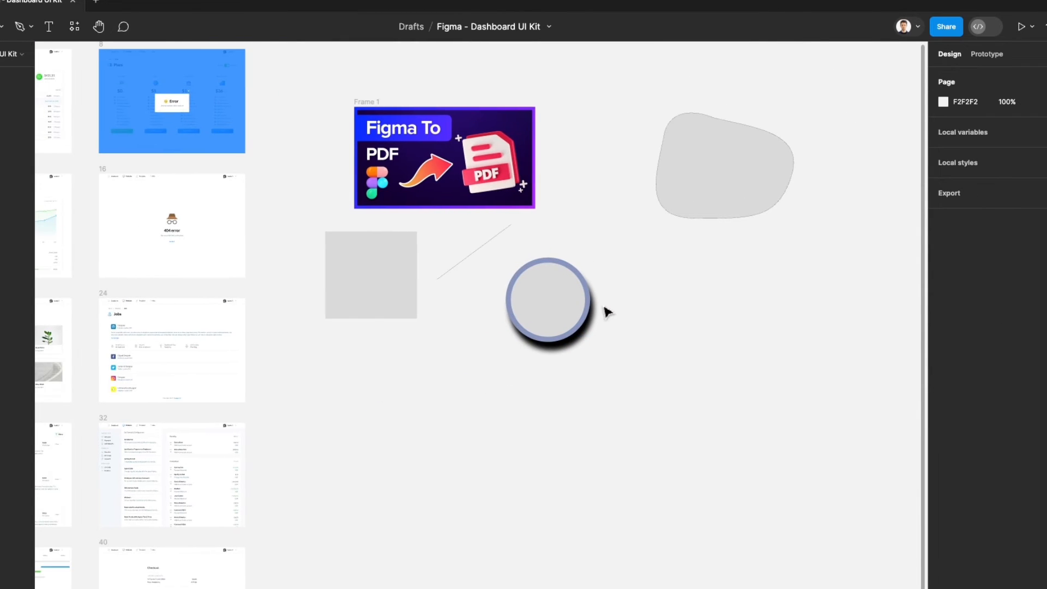
# Add a 1x export setting to the image frame Frame 1 and set its format to JPG
pyautogui.scroll(2, 381, 90)
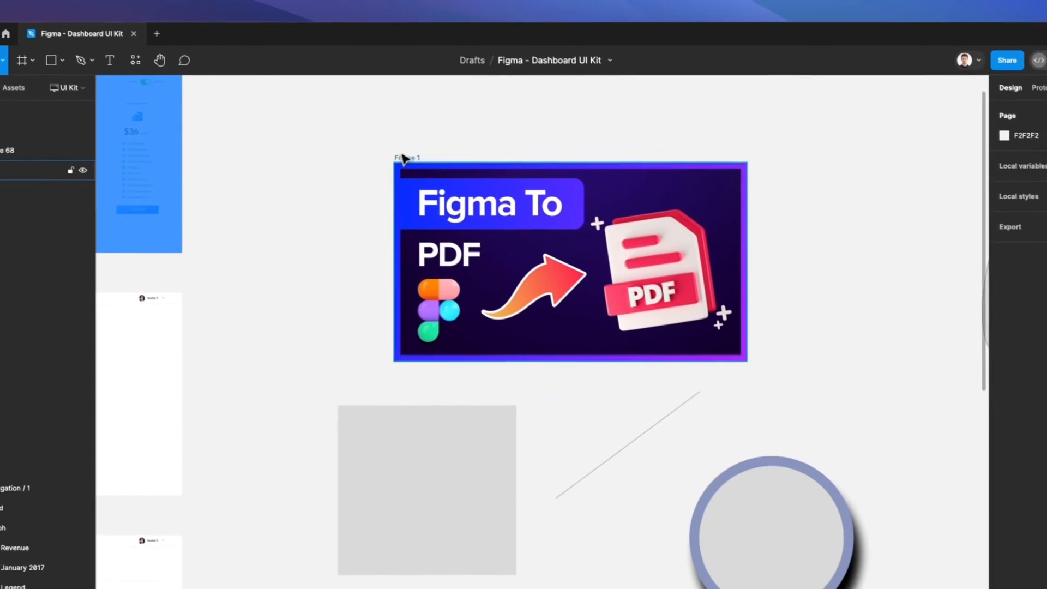
pyautogui.click(348, 126)
pyautogui.scroll(2, 432, 133)
pyautogui.hscroll(3, 500, 169)
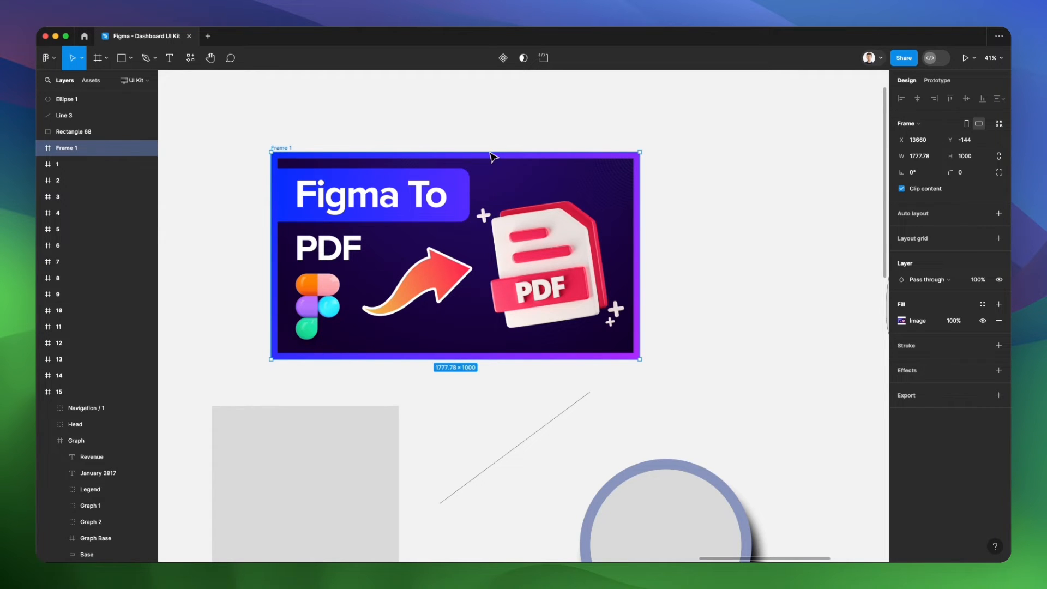
pyautogui.click(999, 395)
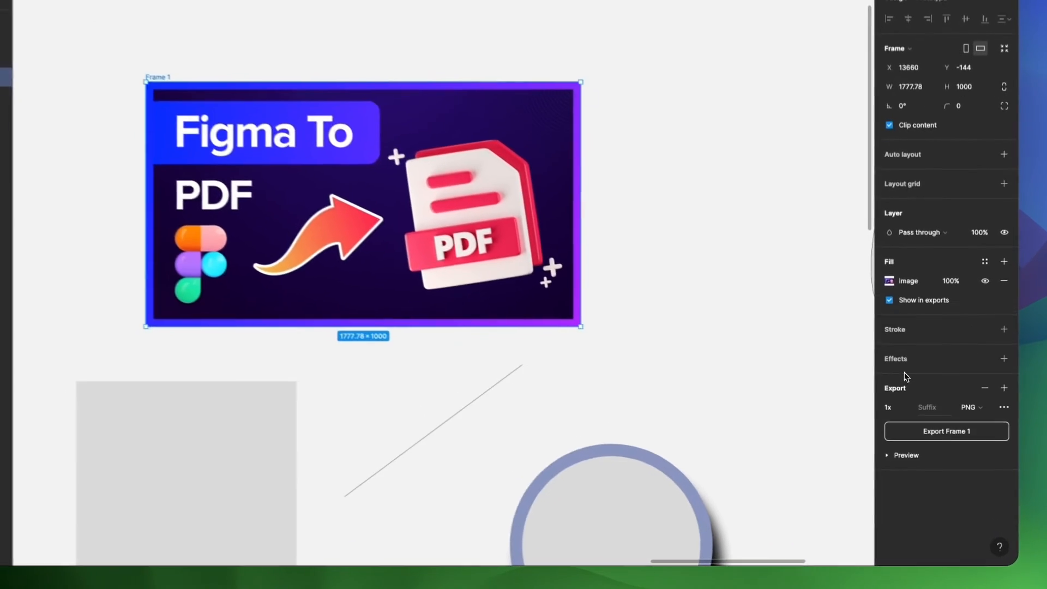
pyautogui.click(981, 427)
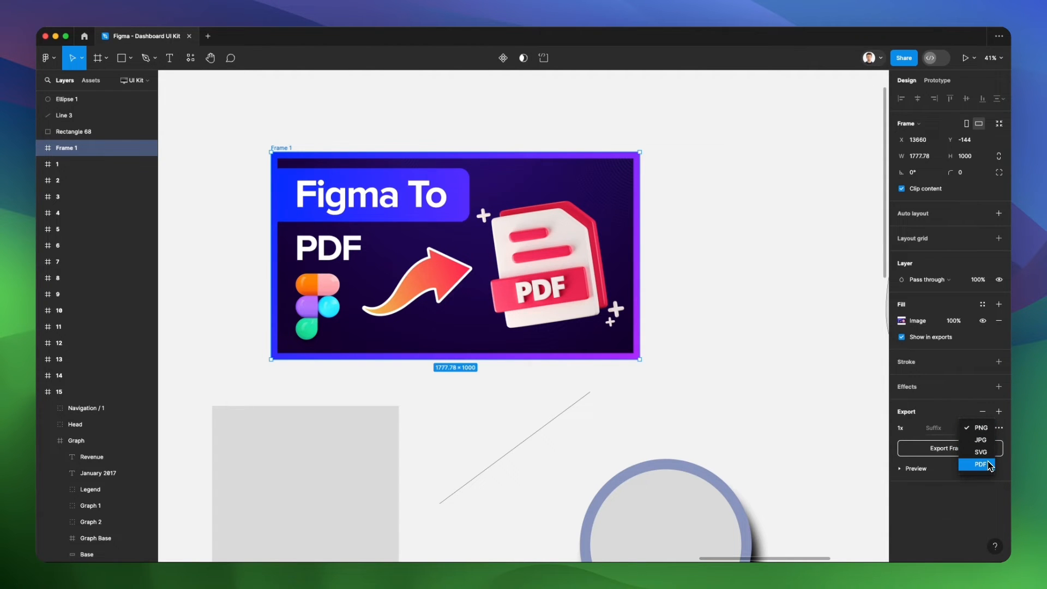
pyautogui.click(981, 440)
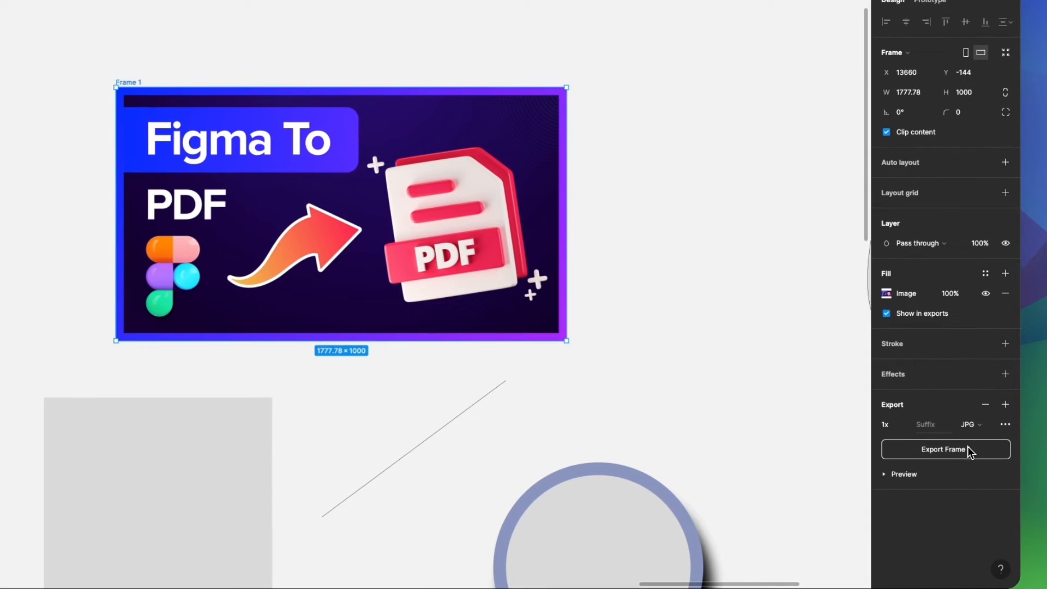
# Export the image frame to the Desktop under the file name Frame YT.jpg
pyautogui.click(968, 448)
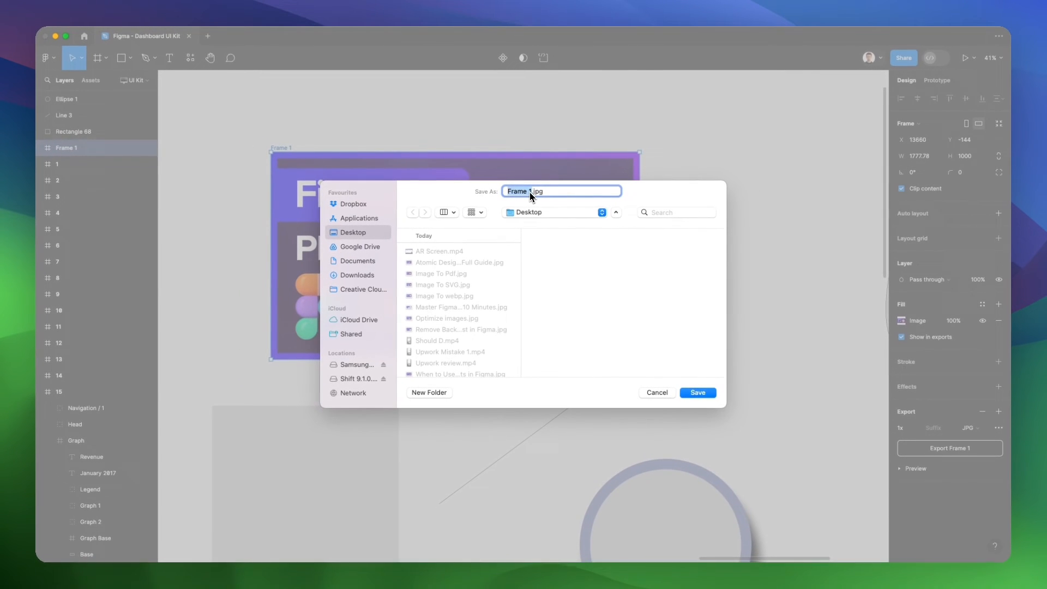
pyautogui.click(523, 190)
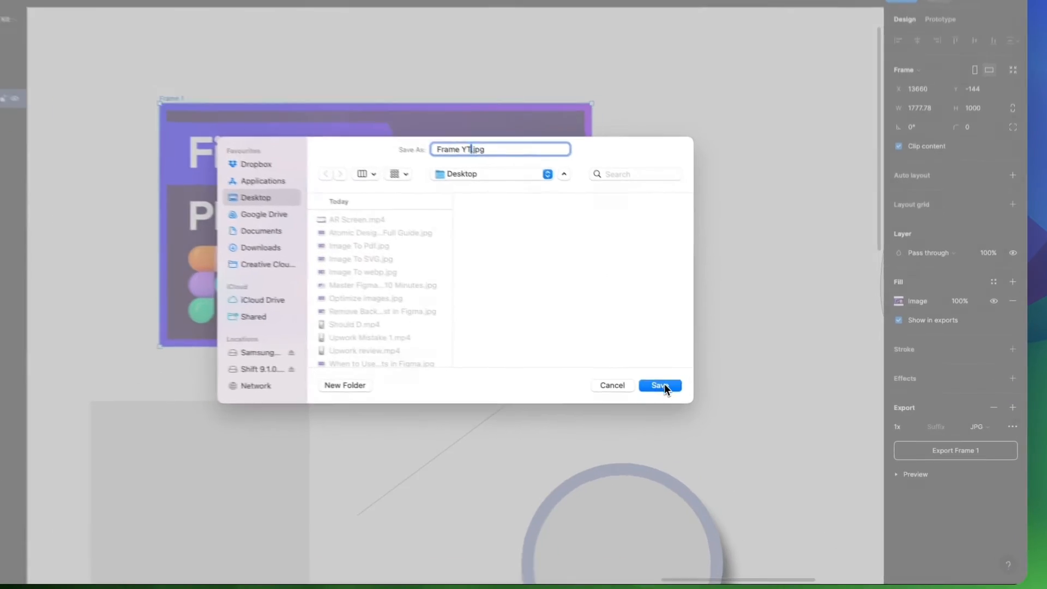
pyautogui.click(698, 393)
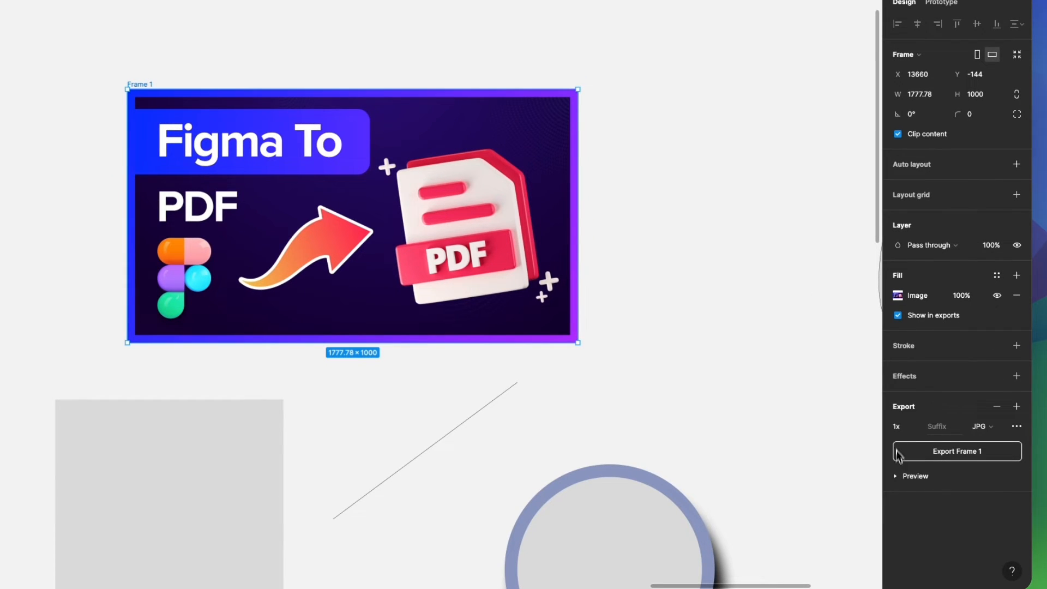
# Show the export preview of the image frame, then deselect the frame
pyautogui.click(897, 477)
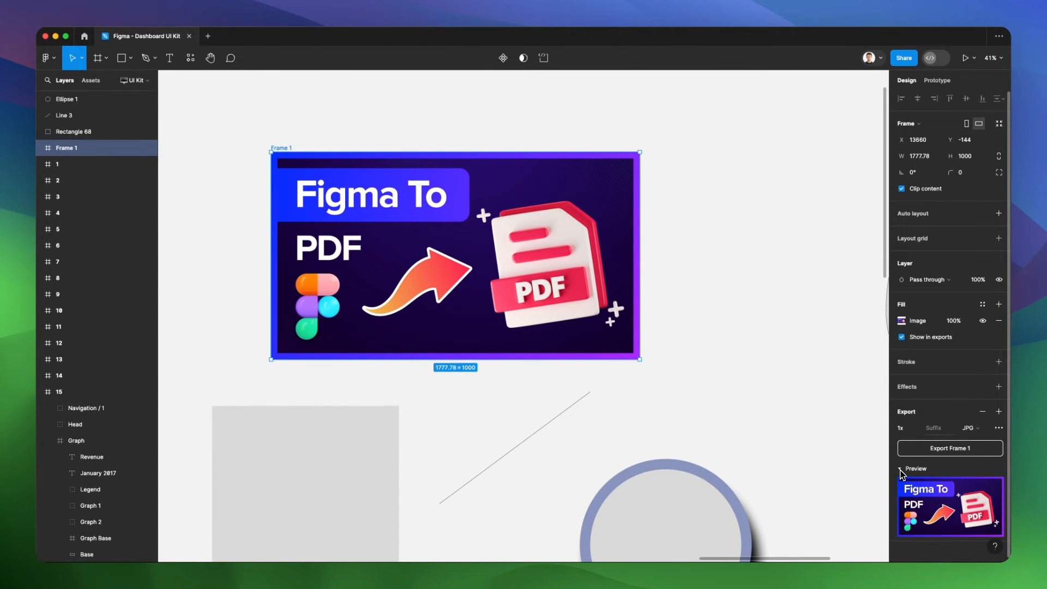
pyautogui.click(708, 289)
pyautogui.scroll(-5, 709, 290)
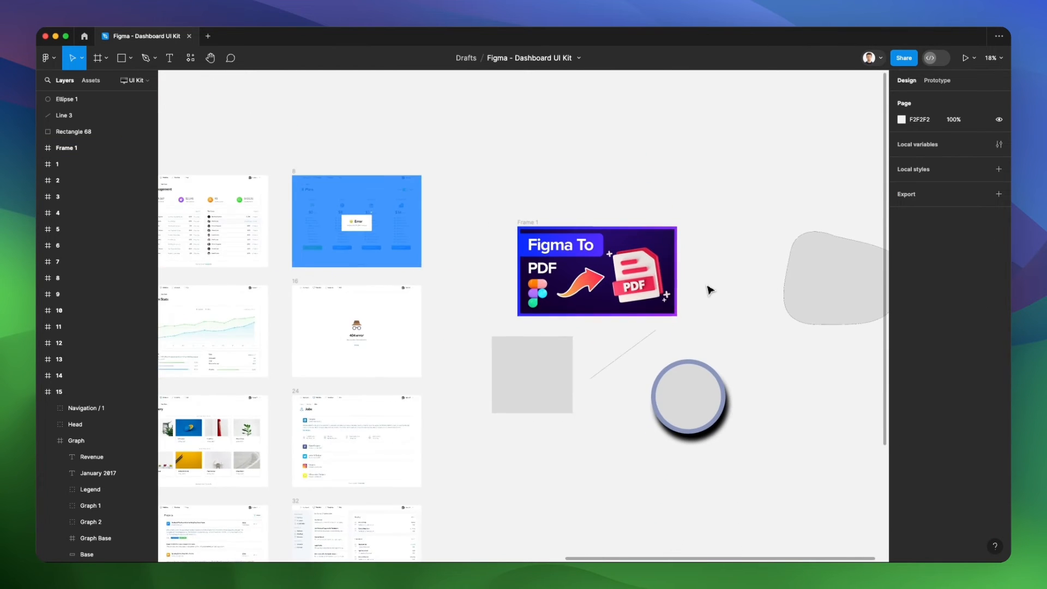
# Select frame 1, Vector 1, Ellipse 1 and Rectangle 68 one after another to match each layer with its canvas object
pyautogui.scroll(-1, 709, 289)
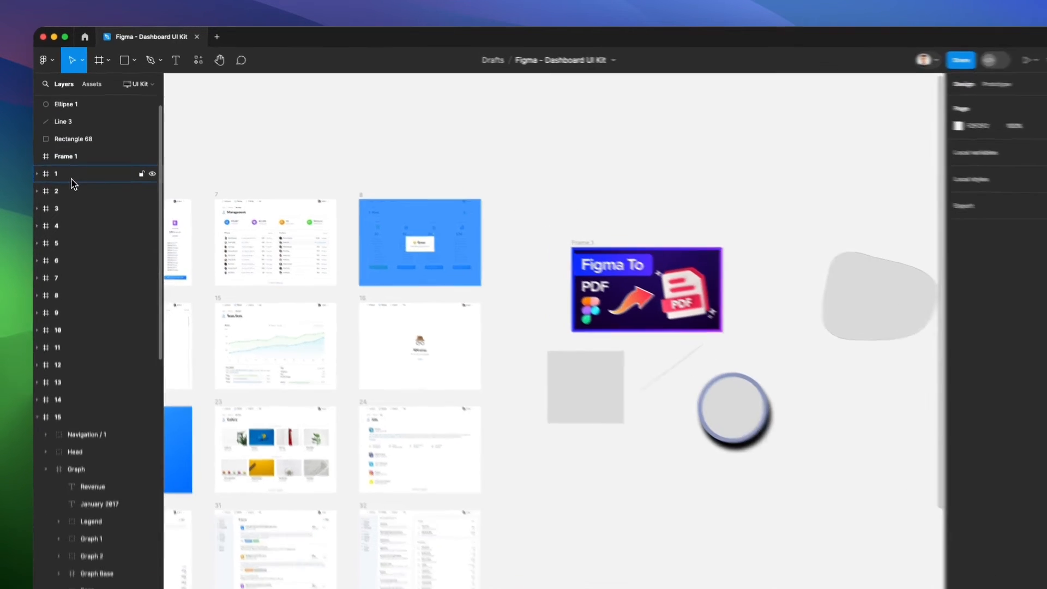
pyautogui.click(71, 165)
pyautogui.scroll(1, 66, 153)
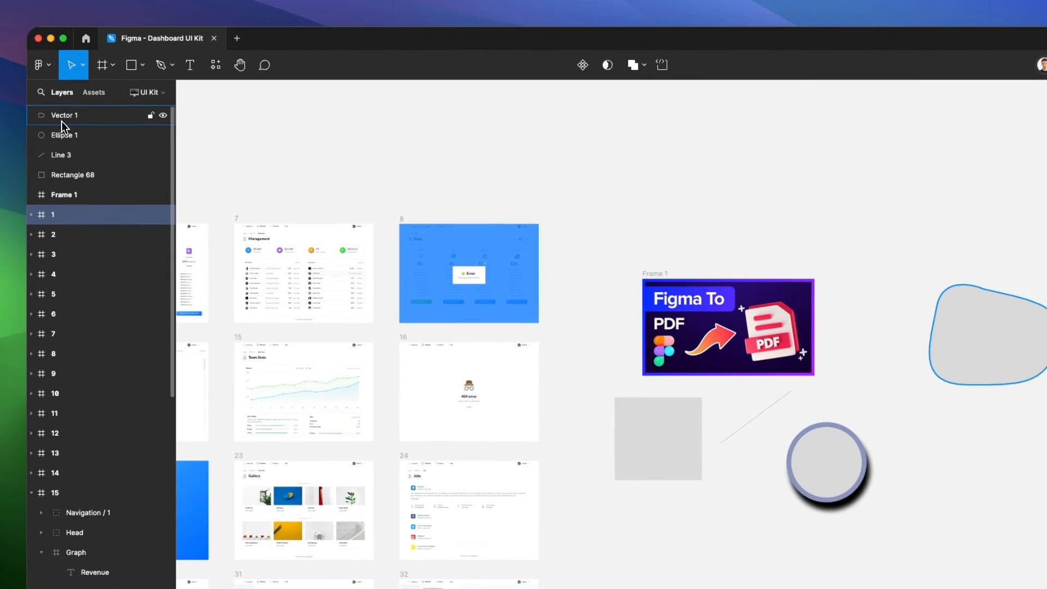
pyautogui.click(62, 119)
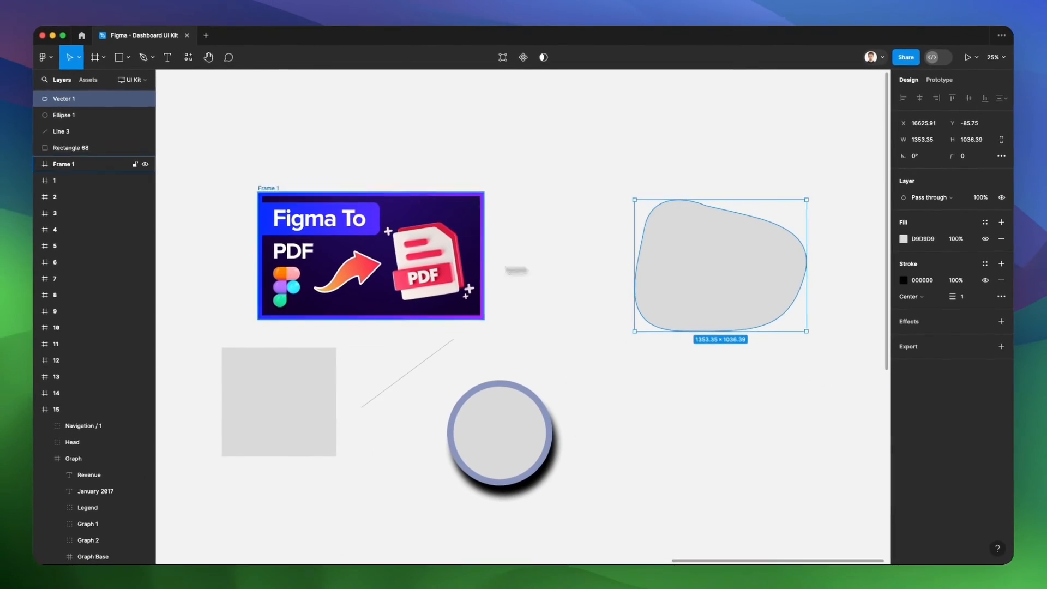
pyautogui.click(75, 115)
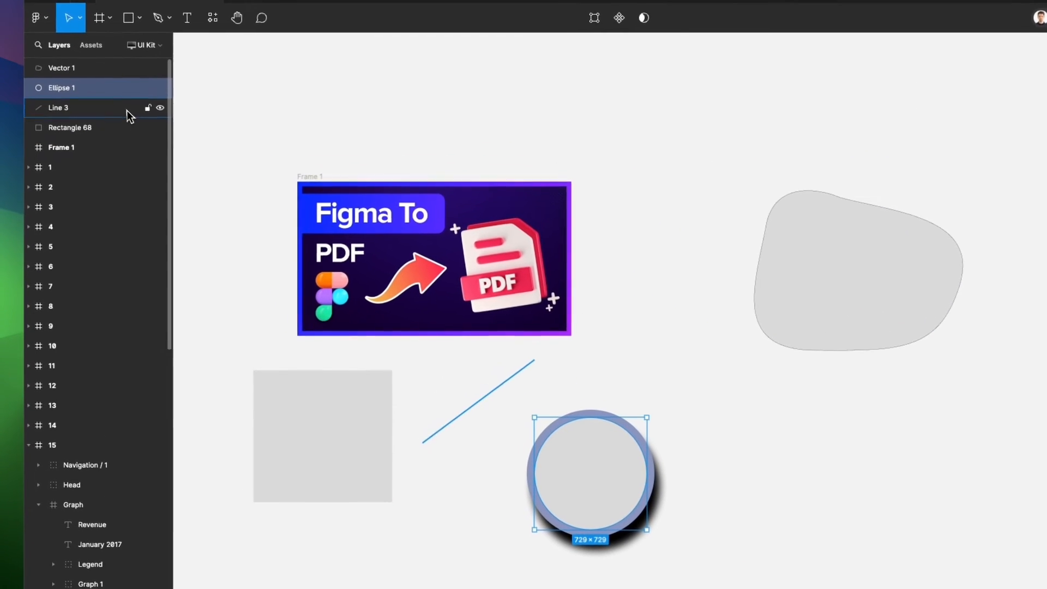
pyautogui.click(381, 430)
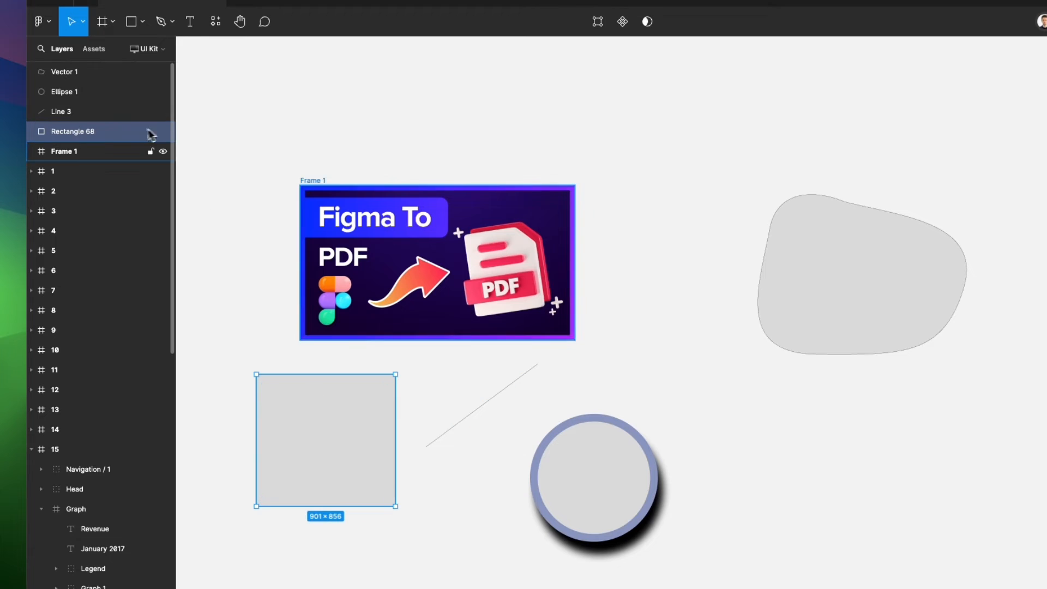
# Select Frame 1 and the numbered frames 1, 2, 3, 4, 6, 7 and 8 one after another to match layers with canvas frames
pyautogui.click(304, 182)
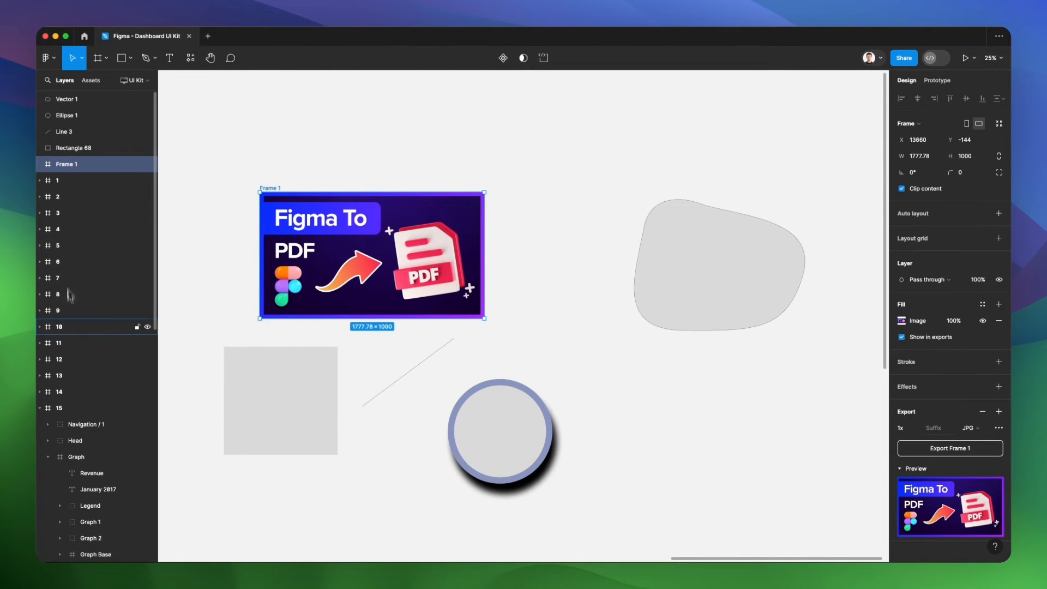
pyautogui.scroll(-5, 326, 231)
pyautogui.hscroll(-10, 326, 231)
pyautogui.hscroll(-8, 325, 229)
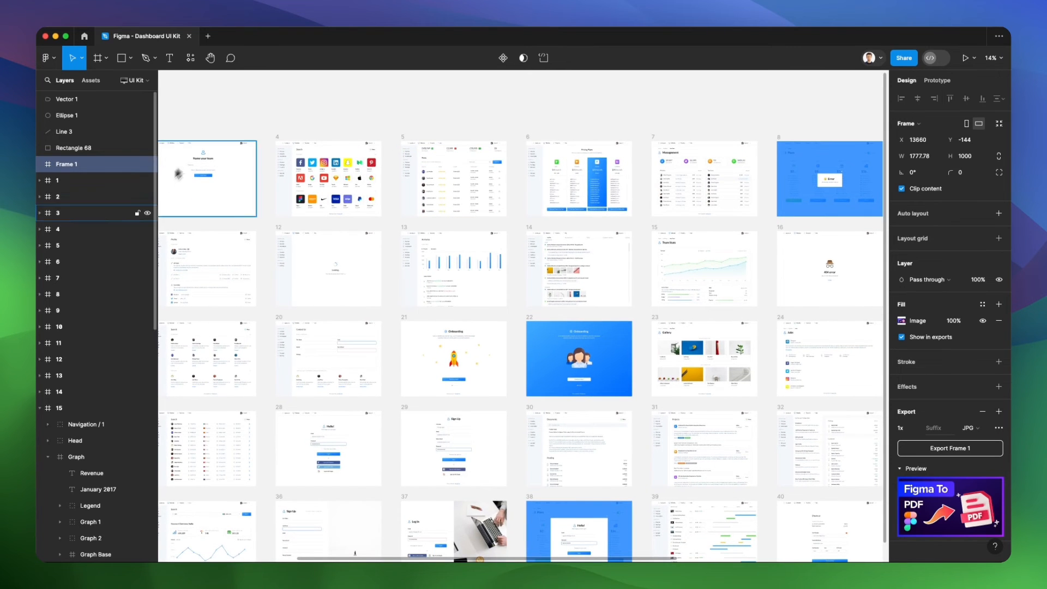
pyautogui.click(57, 180)
pyautogui.click(66, 196)
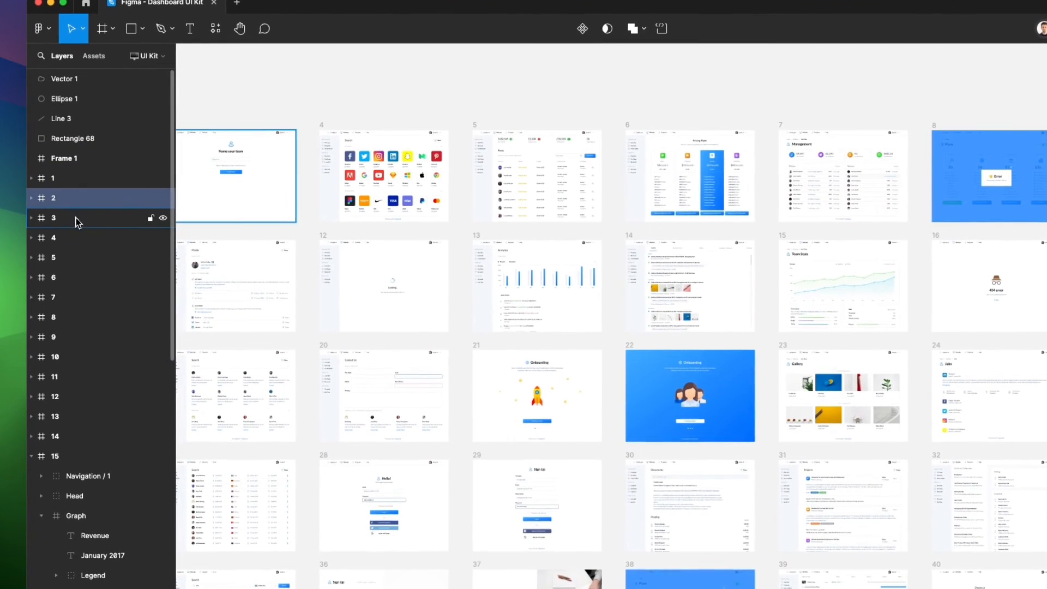
pyautogui.click(77, 219)
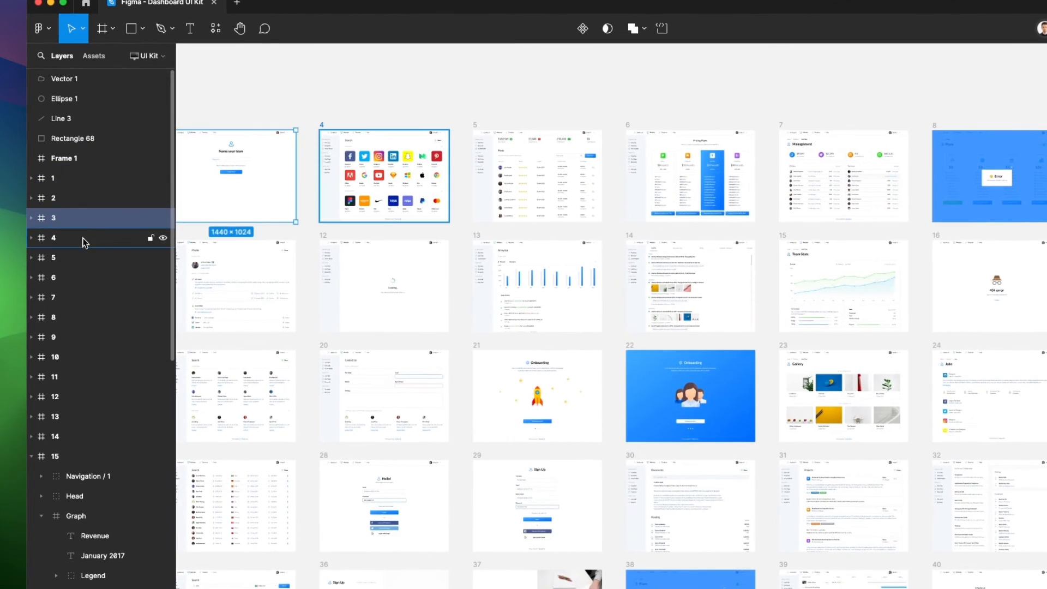
pyautogui.click(82, 238)
pyautogui.click(91, 277)
pyautogui.click(94, 297)
pyautogui.click(93, 317)
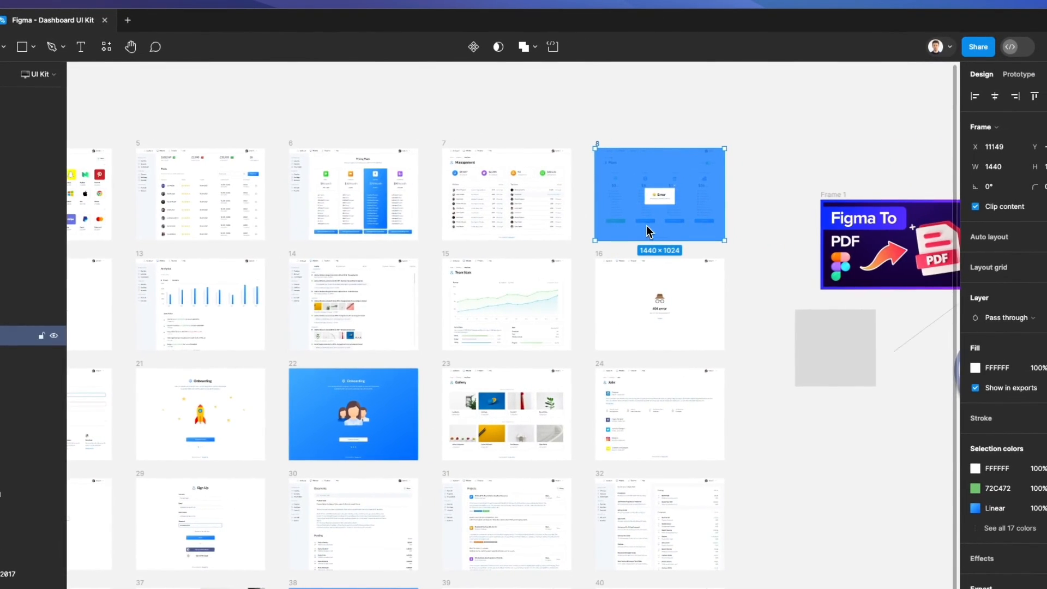
pyautogui.scroll(5, 654, 235)
pyautogui.click(533, 250)
pyautogui.scroll(1, 534, 249)
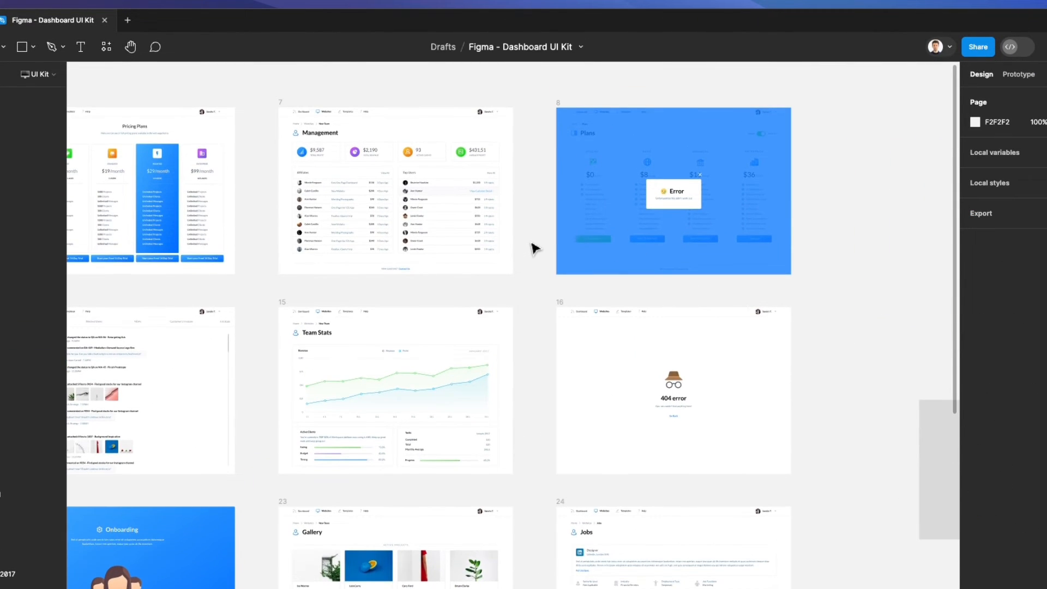
pyautogui.scroll(-3, 533, 249)
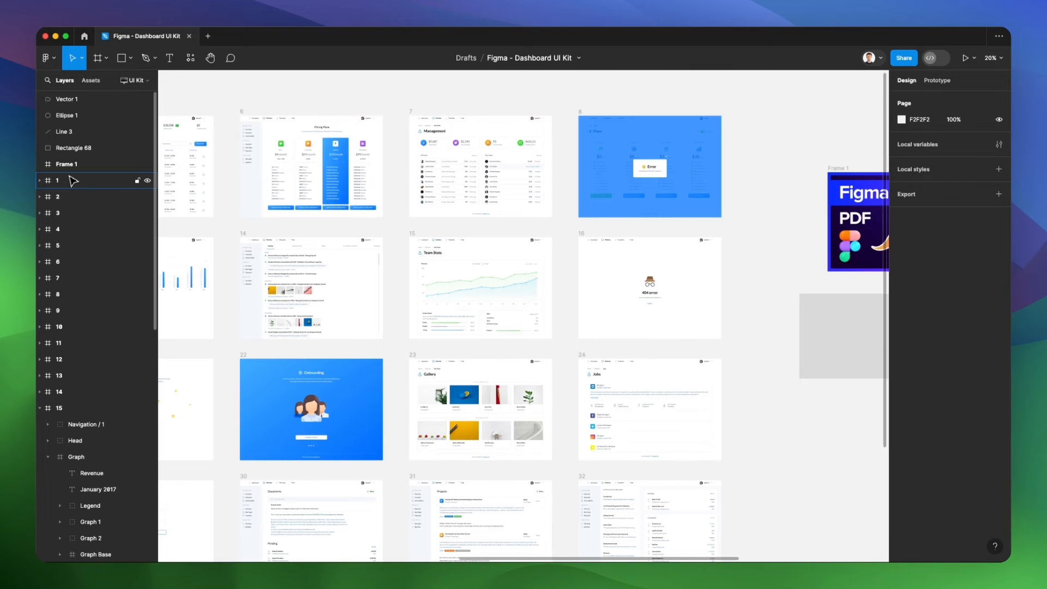
# Fill the grey square below the image frame with the blue sampled from the Figma To PDF image
pyautogui.hscroll(6, 591, 332)
pyautogui.scroll(5, 591, 331)
pyautogui.click(363, 316)
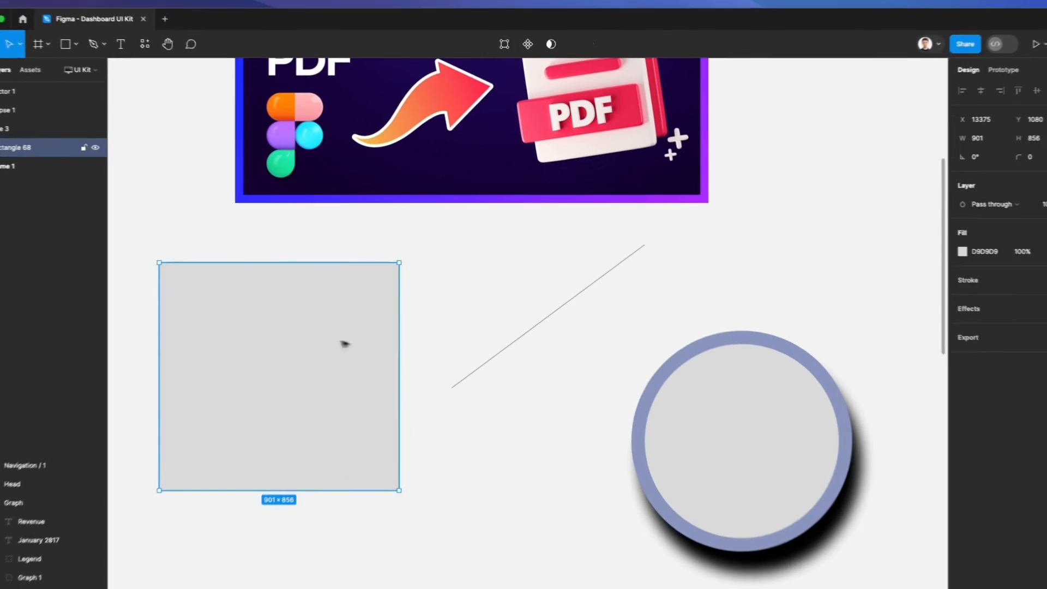
pyautogui.scroll(-4, 313, 341)
pyautogui.hscroll(-4, 313, 341)
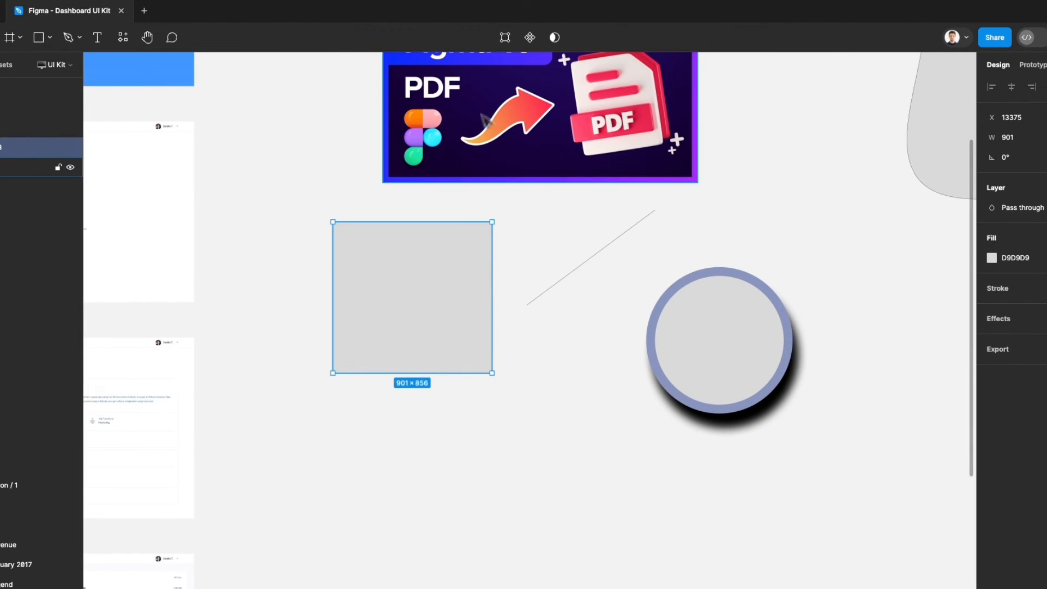
pyautogui.press('i')
pyautogui.click(916, 113)
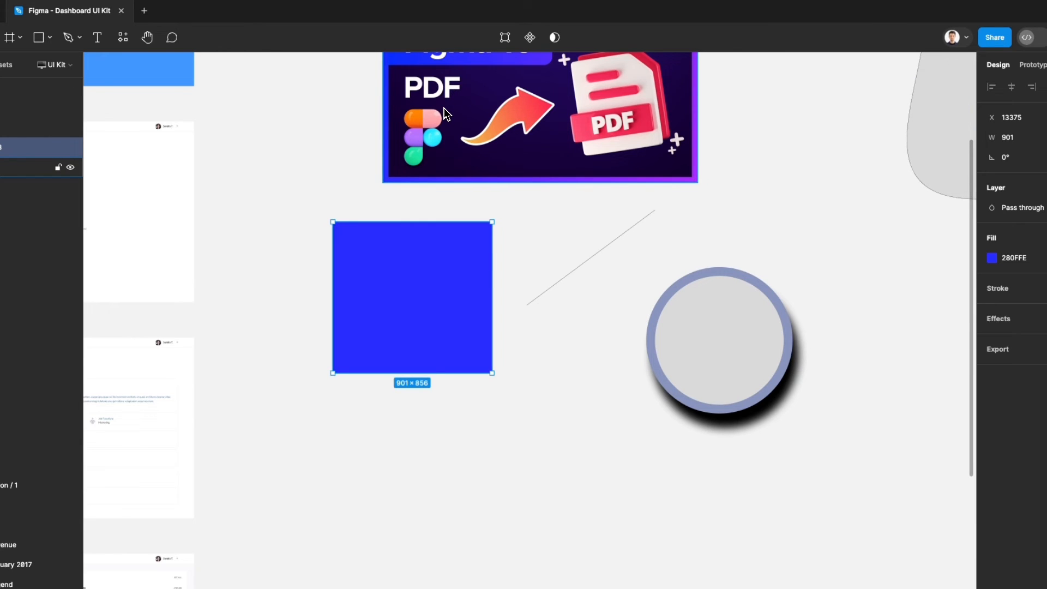
# Duplicate the blue square so the copy overlaps its lower-right corner, and fill the copy with the red sampled from the PDF icon
pyautogui.scroll(2, 391, 300)
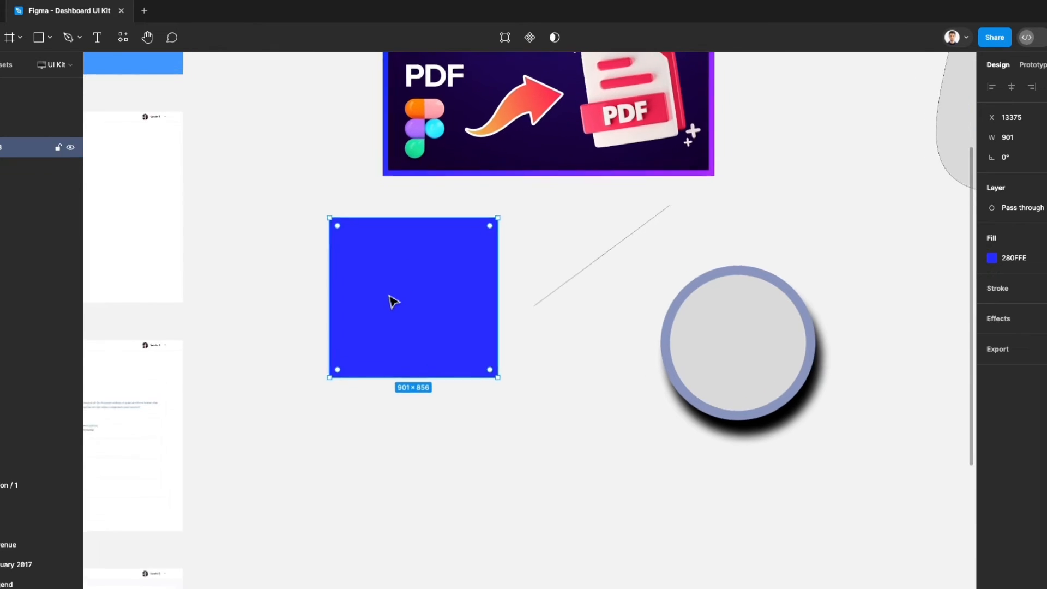
pyautogui.moveTo(397, 283); pyautogui.dragTo(463, 391)
pyautogui.press('i')
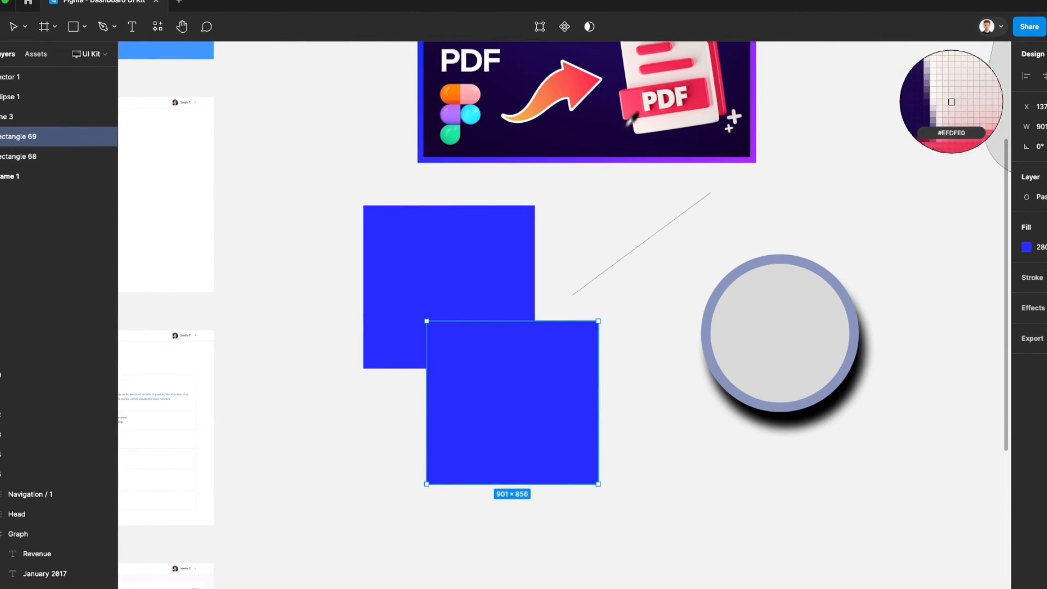
pyautogui.click(637, 81)
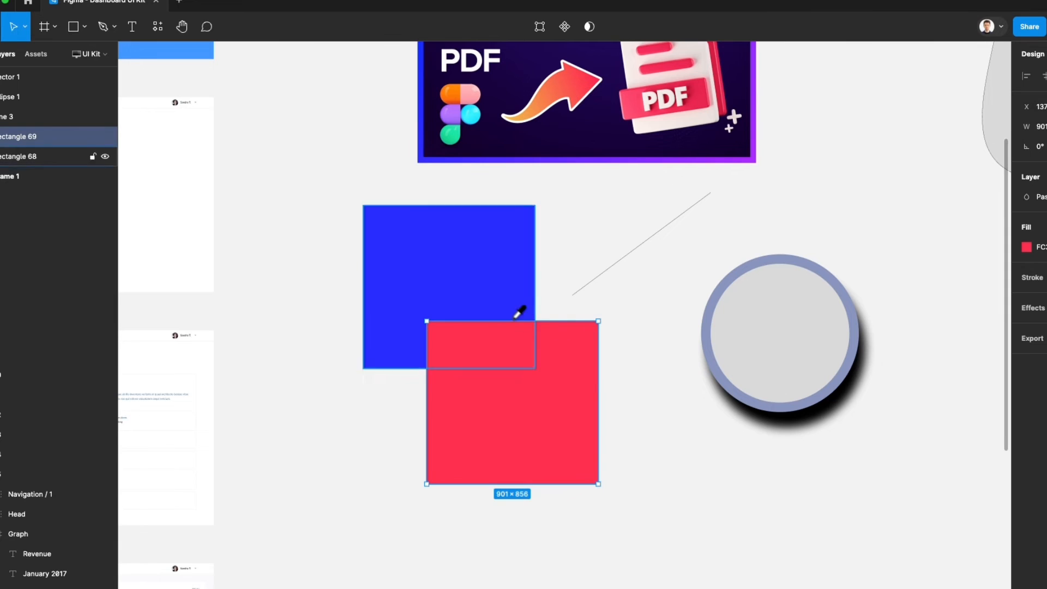
# Rename the red square's layer Red and the blue square's layer Blue
pyautogui.doubleClick(84, 155)
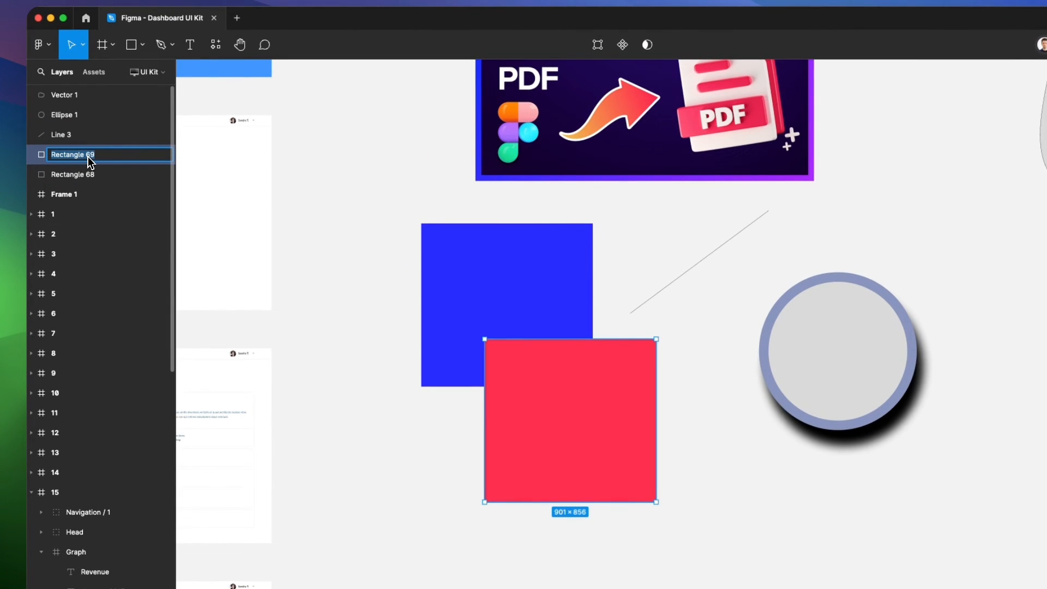
pyautogui.write('Red')
pyautogui.press('Return')
pyautogui.doubleClick(89, 174)
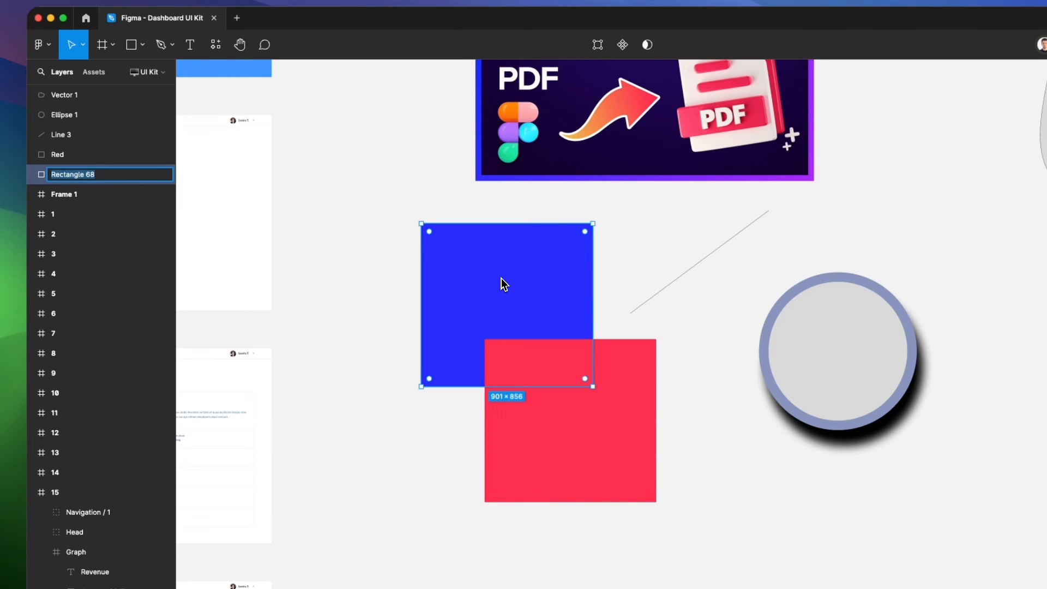
pyautogui.write('Blue')
pyautogui.press('Return')
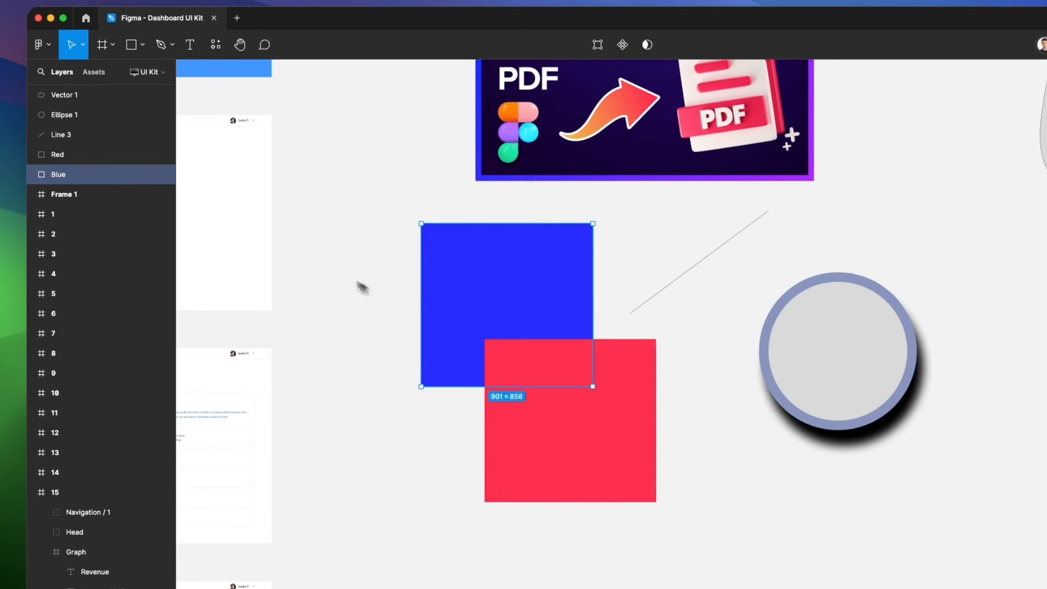
# Move the Blue layer above Red in the layer order, restore Red above Blue, and deselect
pyautogui.moveTo(81, 161); pyautogui.dragTo(69, 151)
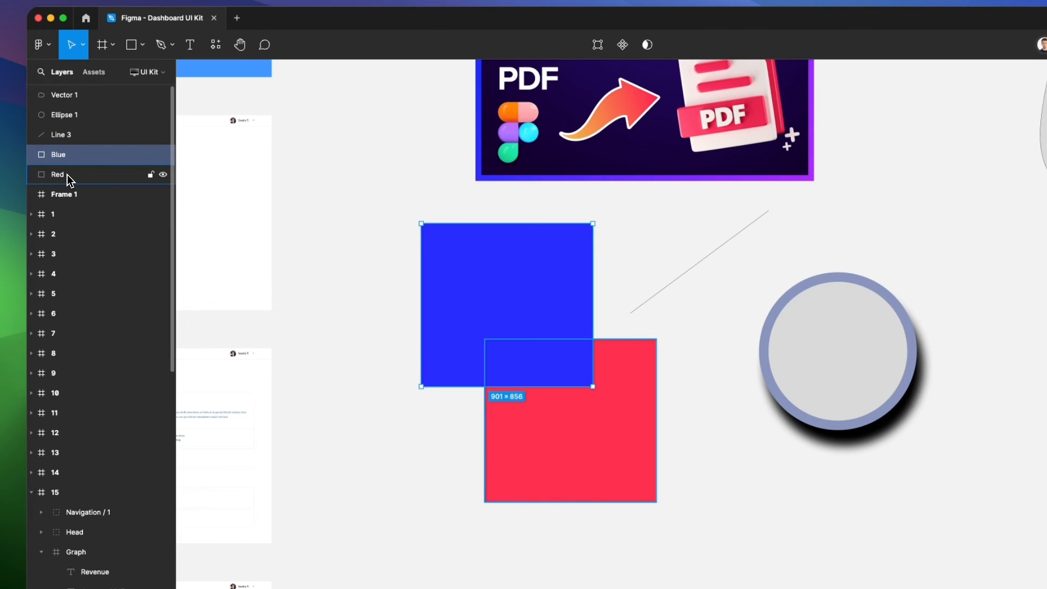
pyautogui.moveTo(68, 174); pyautogui.dragTo(68, 151)
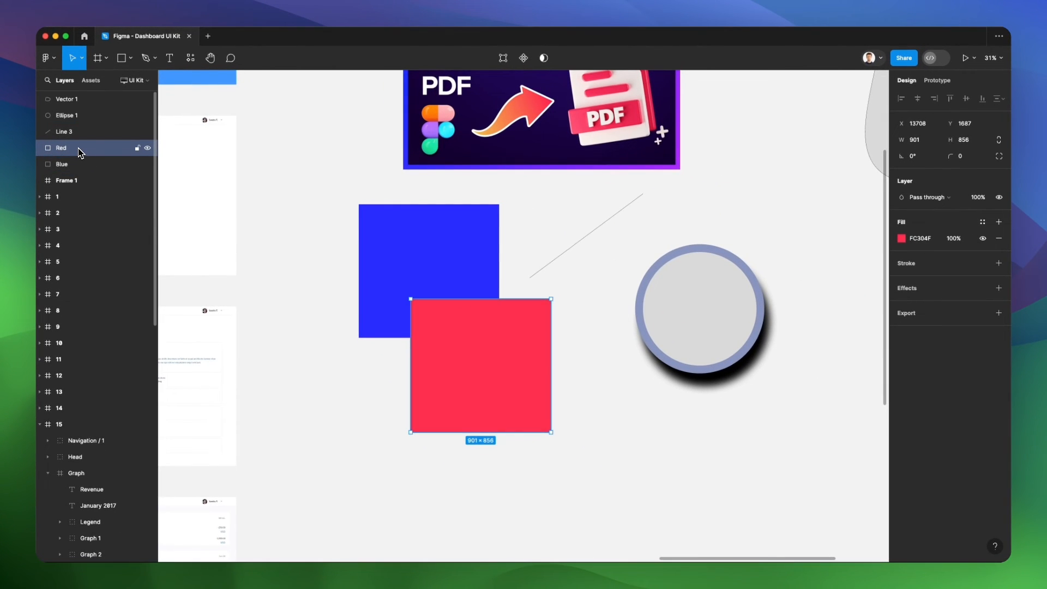
pyautogui.click(281, 175)
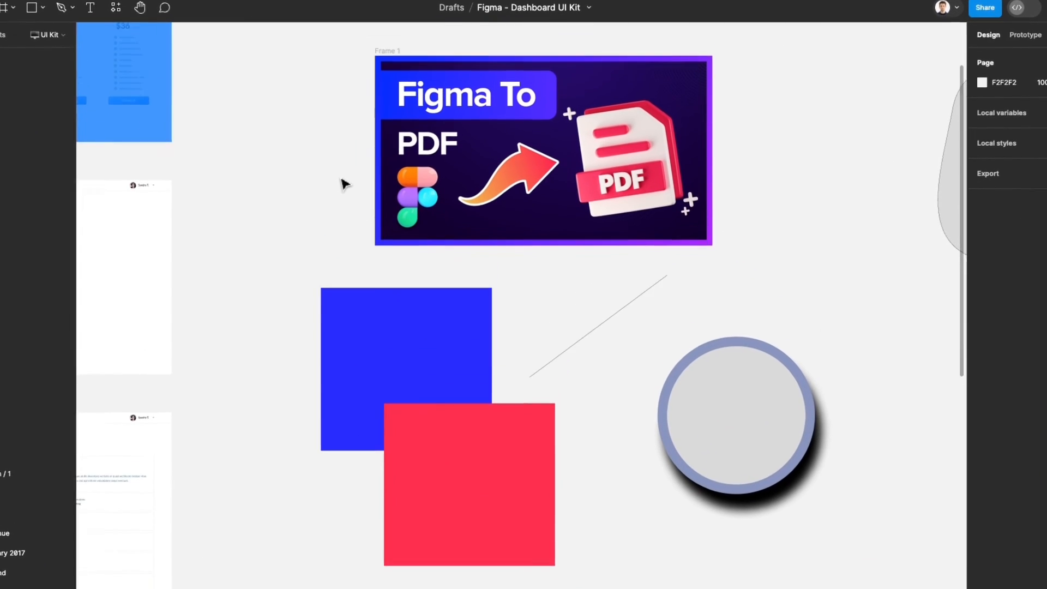
pyautogui.scroll(-3, 314, 185)
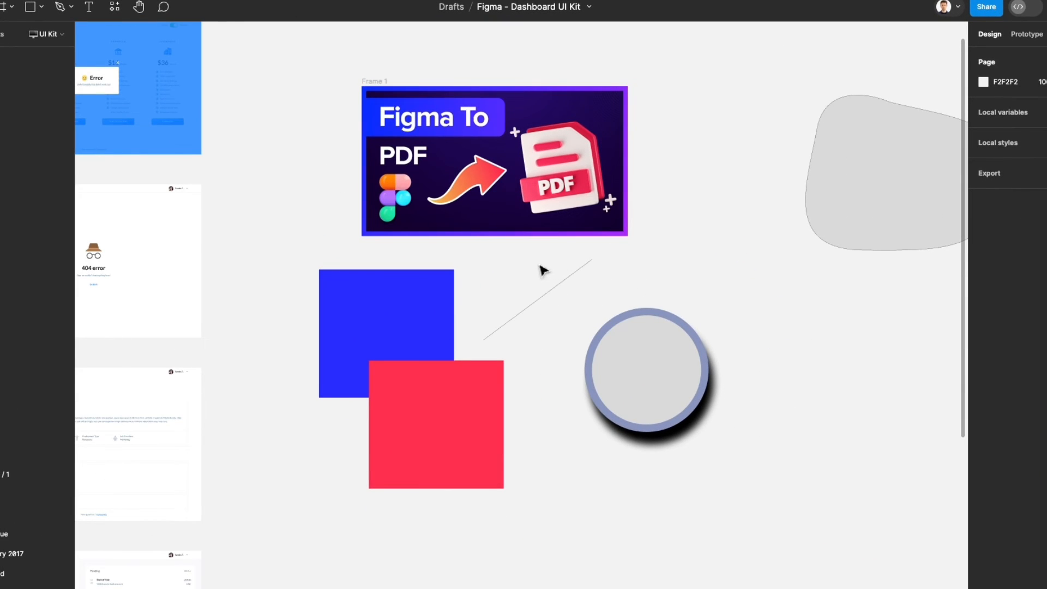
# Delete the diagonal line and the circle with the drop shadow together
pyautogui.moveTo(536, 263); pyautogui.dragTo(768, 418)
pyautogui.press('Delete')
pyautogui.scroll(-3, 525, 252)
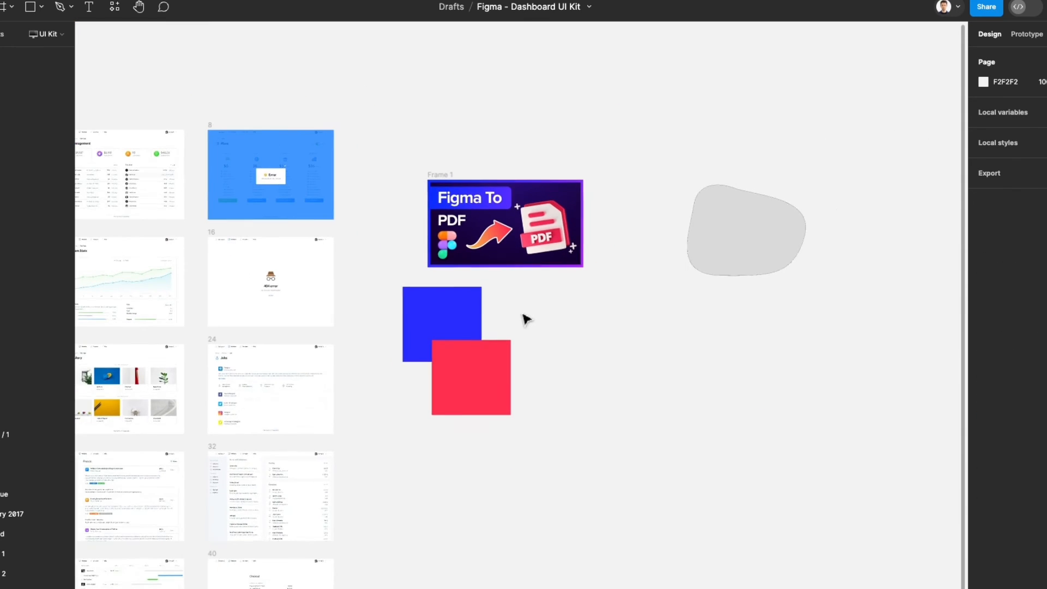
pyautogui.hscroll(-10, 528, 252)
pyautogui.scroll(-3, 514, 312)
pyautogui.hscroll(-5, 383, 256)
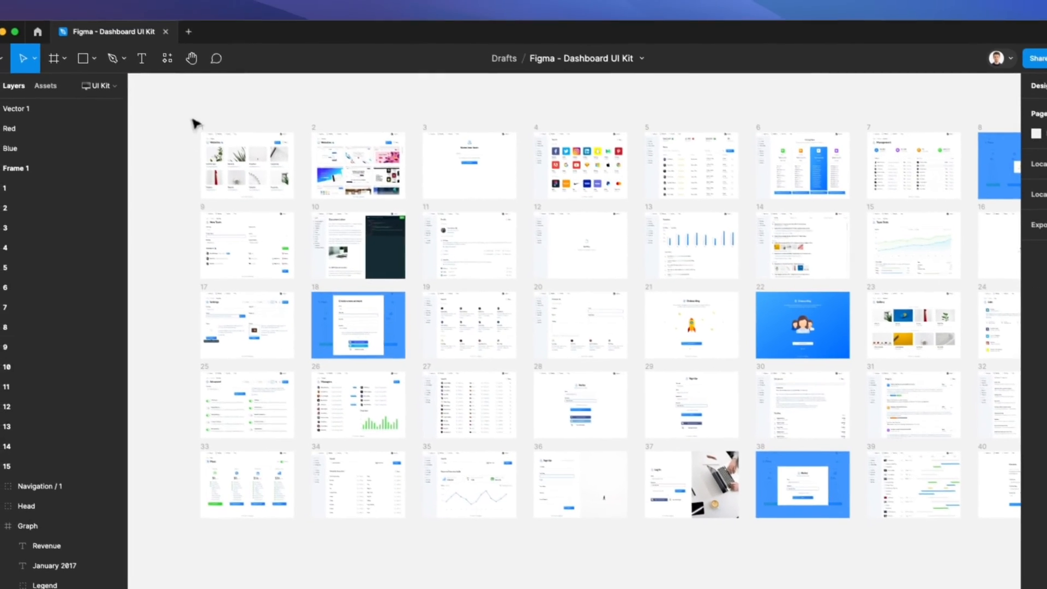
pyautogui.click(202, 128)
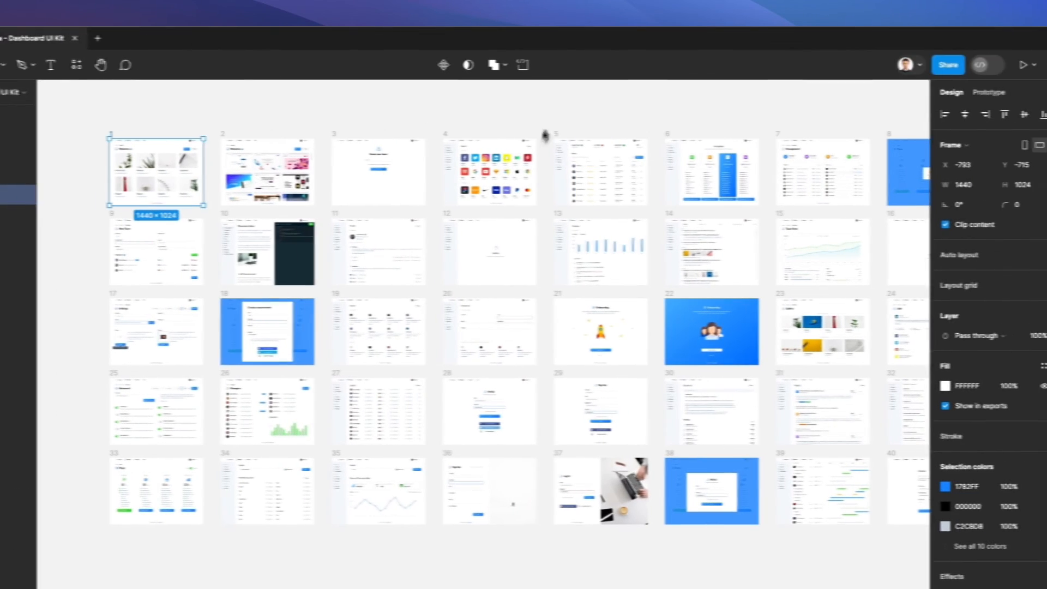
pyautogui.click(840, 94)
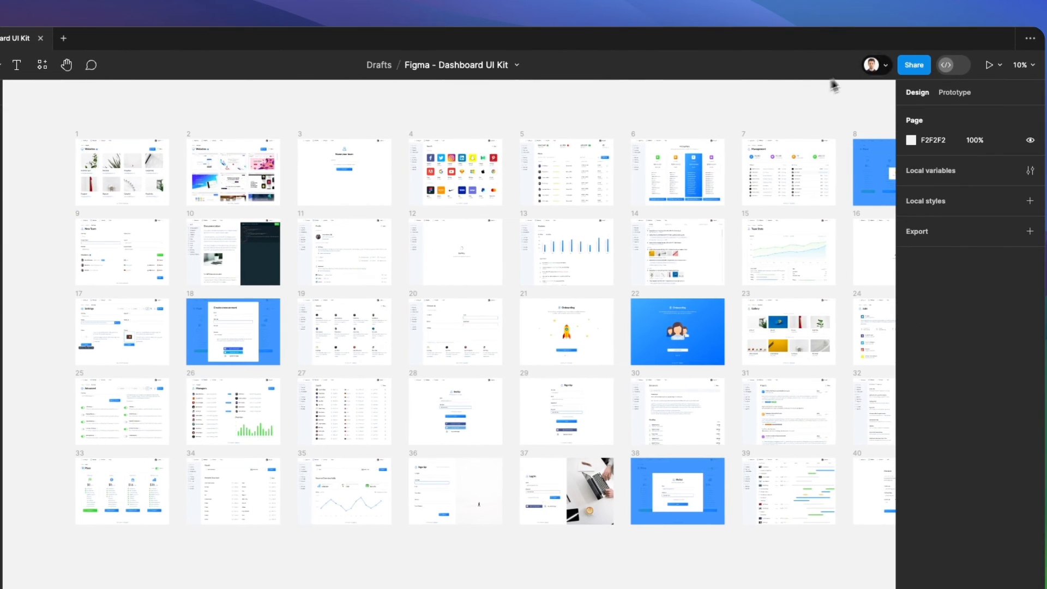
# Share the file by setting access for anyone with the link to can edit, and copy the sharing link
pyautogui.click(914, 64)
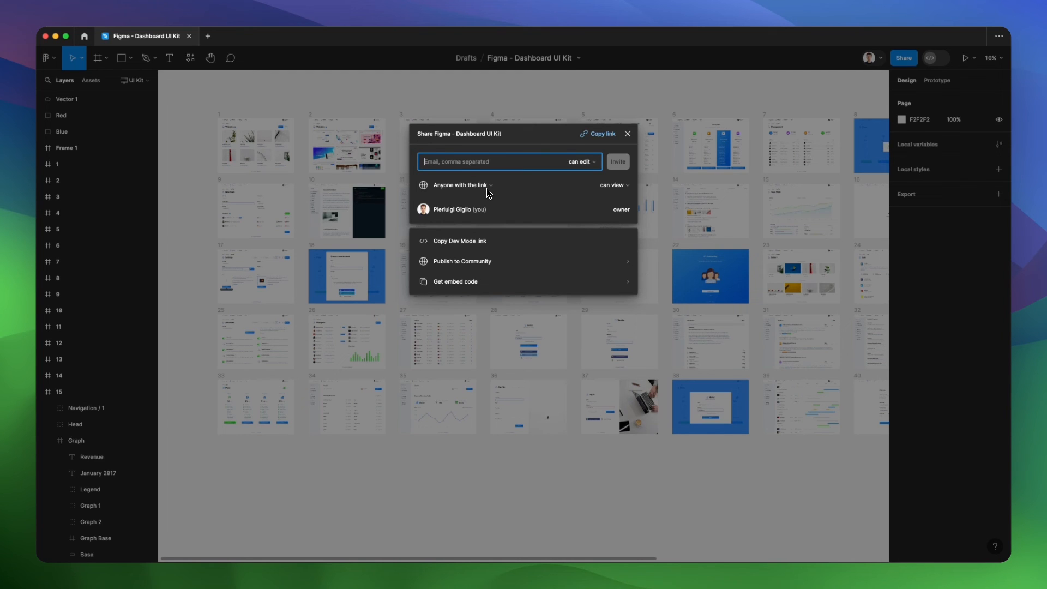
pyautogui.click(602, 133)
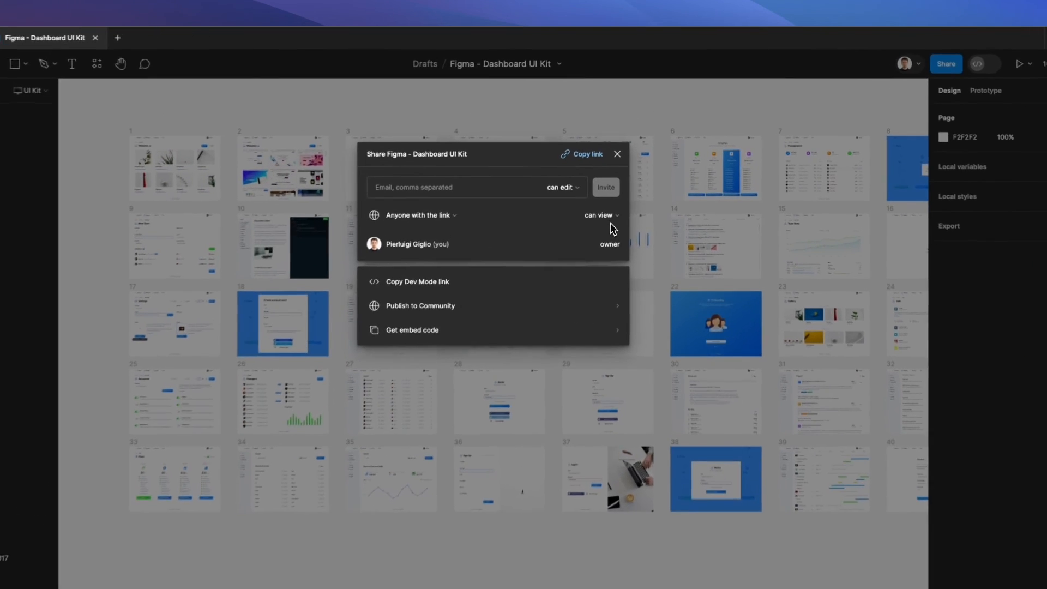
pyautogui.click(613, 185)
pyautogui.click(606, 207)
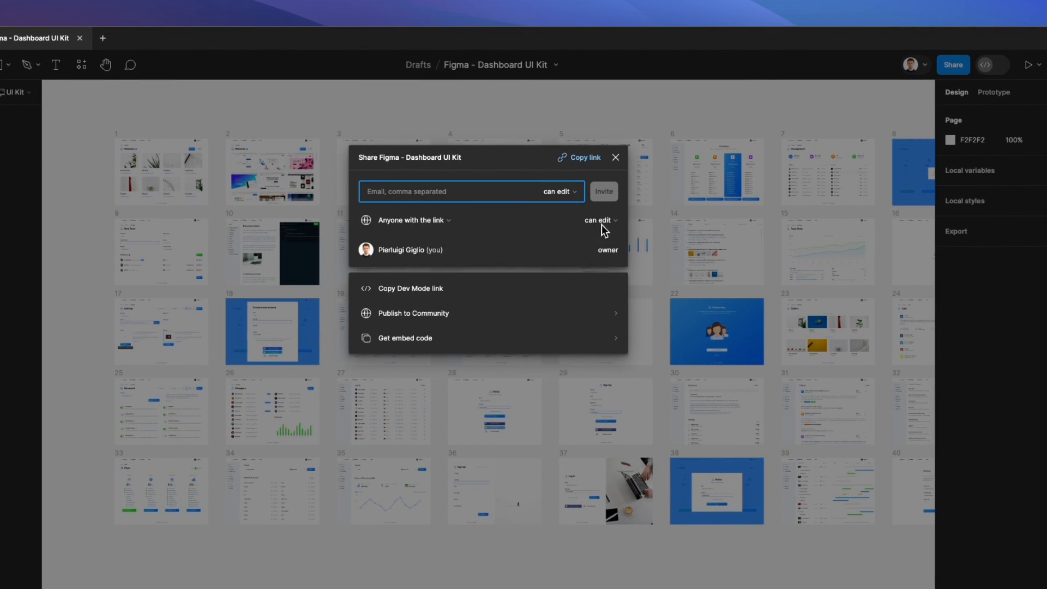
pyautogui.click(583, 158)
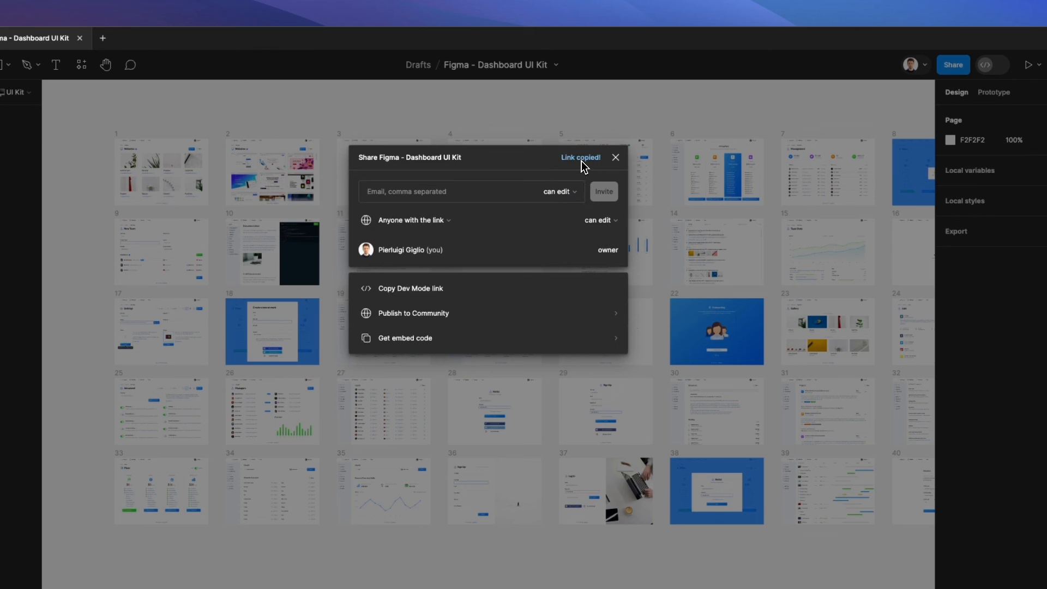